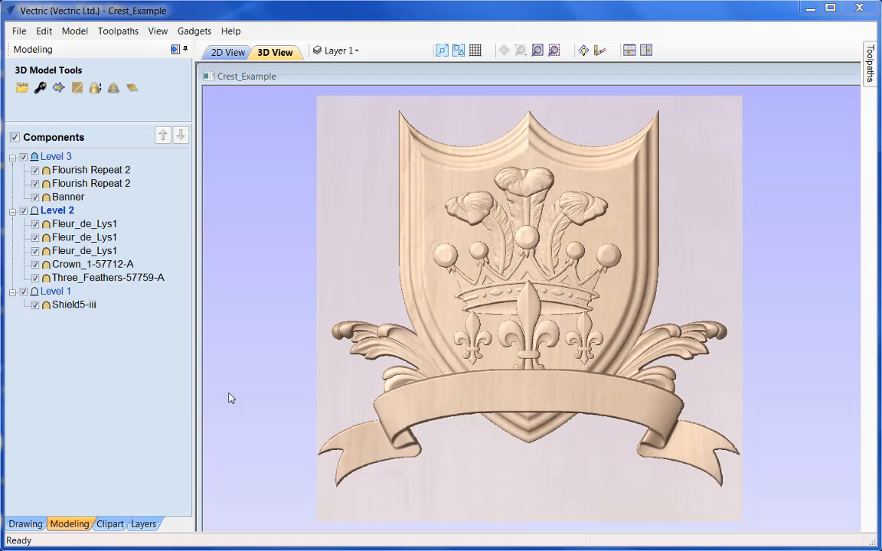
# Step: Create a new job with the modeling resolution set to High (3 x Slower), keeping the other job settings
pyautogui.click(18, 33)
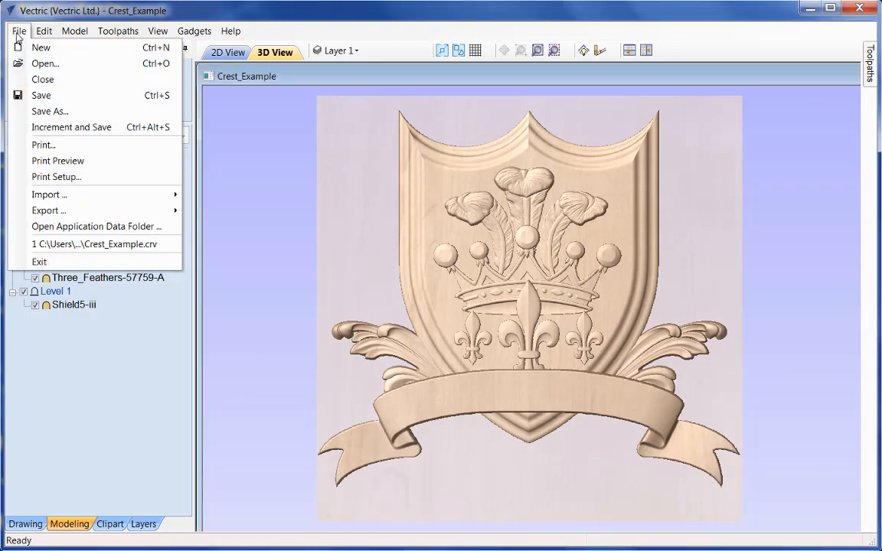
pyautogui.click(31, 46)
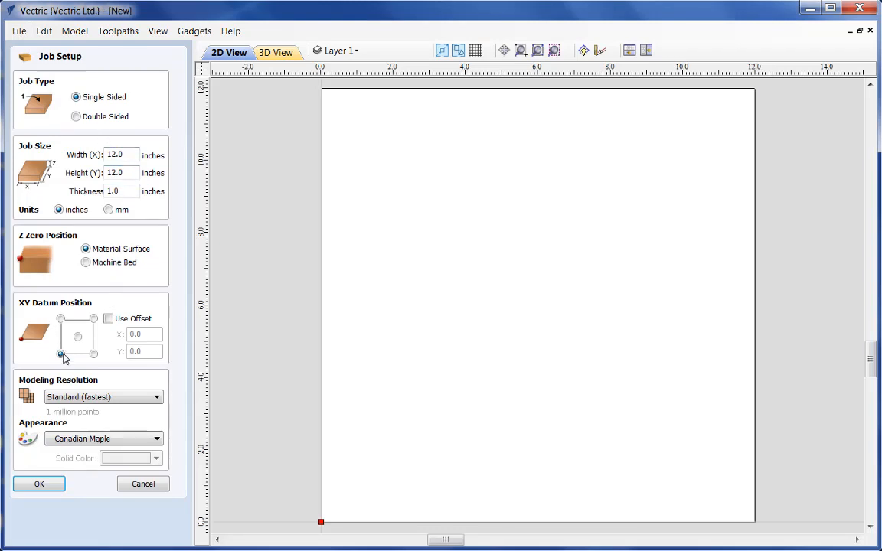
pyautogui.click(74, 394)
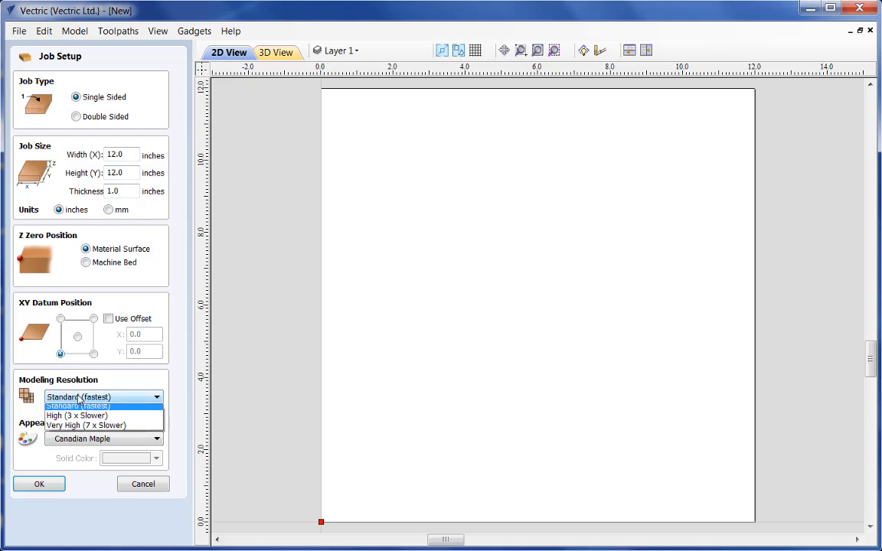
pyautogui.click(75, 421)
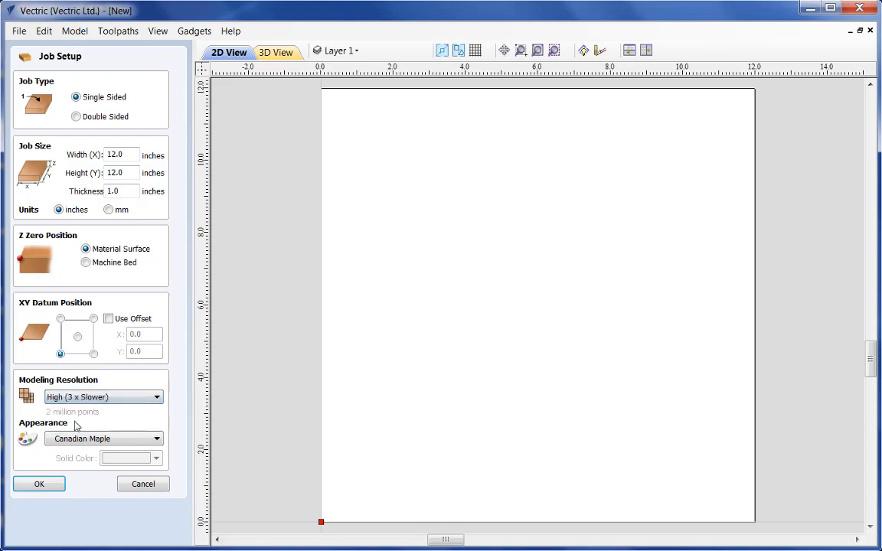
pyautogui.click(39, 485)
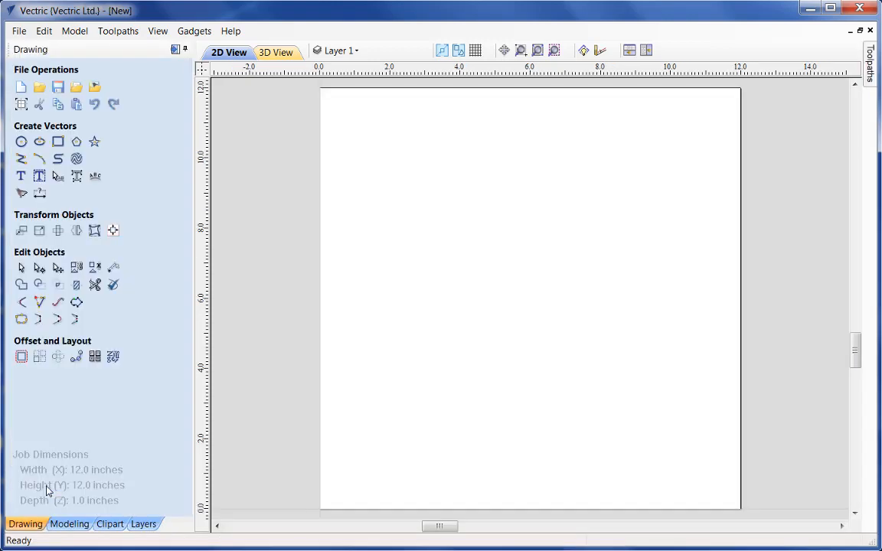
# Step: Display the 3D modeling component tree and arrange the 2D and 3D views side by side
pyautogui.click(67, 525)
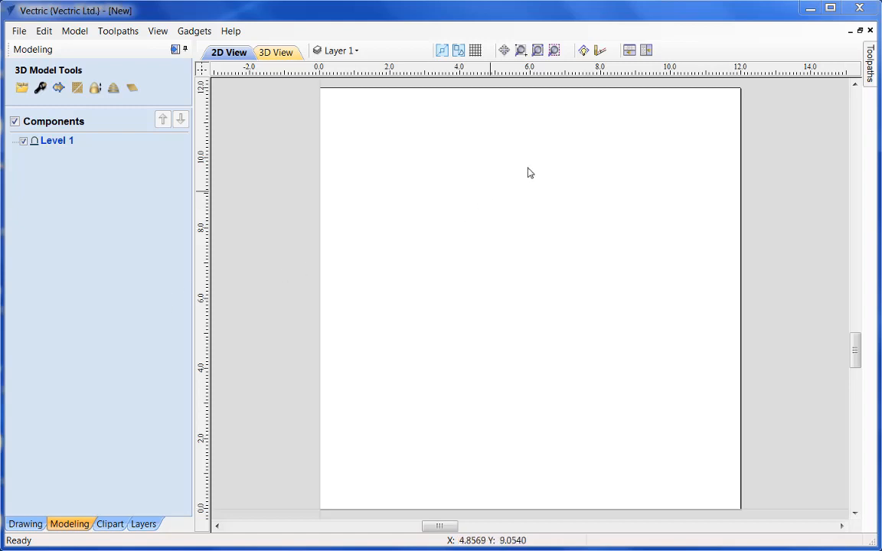
pyautogui.click(647, 51)
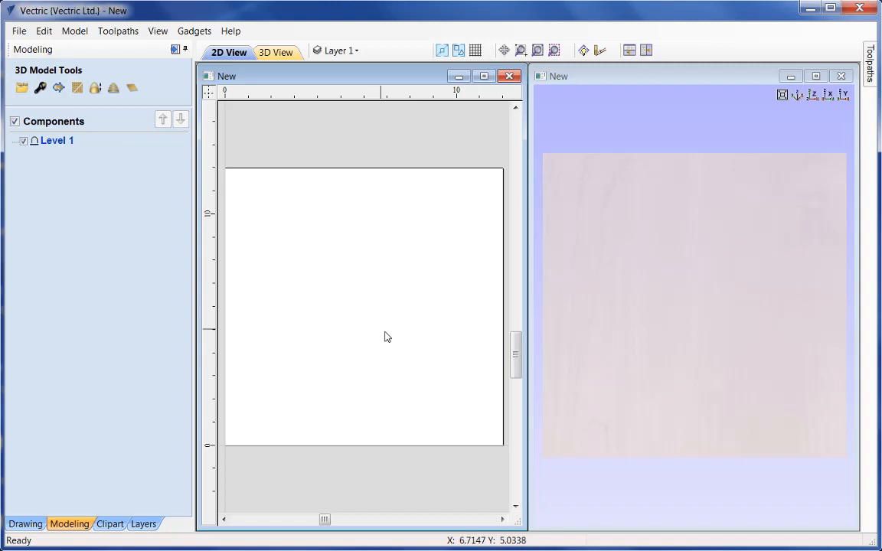
pyautogui.moveTo(675, 417); pyautogui.dragTo(735, 405)
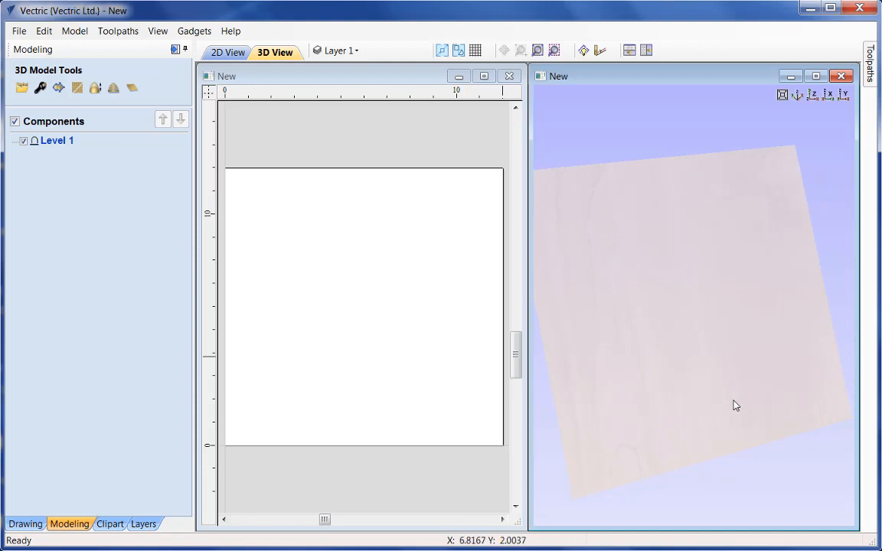
pyautogui.moveTo(728, 405); pyautogui.dragTo(720, 414)
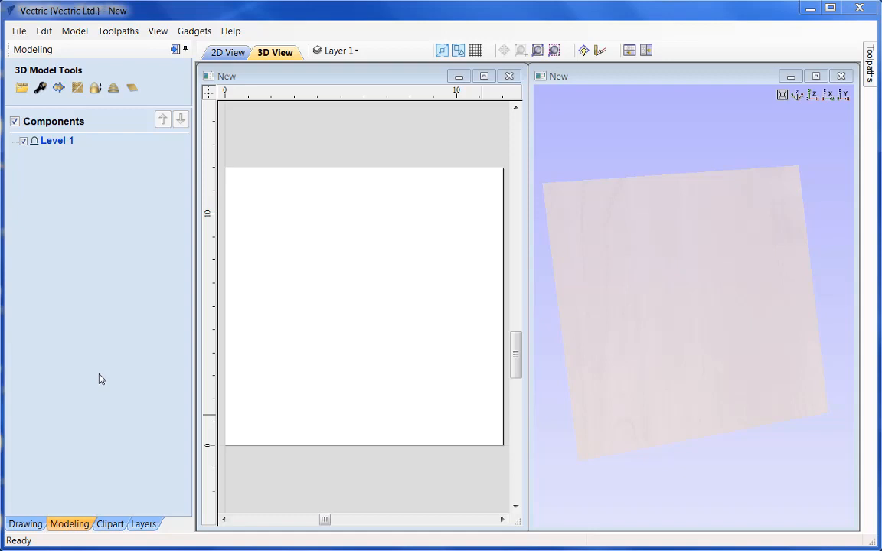
# Step: Add the plain apple clipart from the Plants & Fruit library folder to the job and show it in the component tree
pyautogui.click(112, 526)
pyautogui.moveTo(181, 173)
pyautogui.mouseDown()
pyautogui.moveTo(181, 203)
pyautogui.moveTo(182, 131)
pyautogui.moveTo(184, 180)
pyautogui.mouseUp()
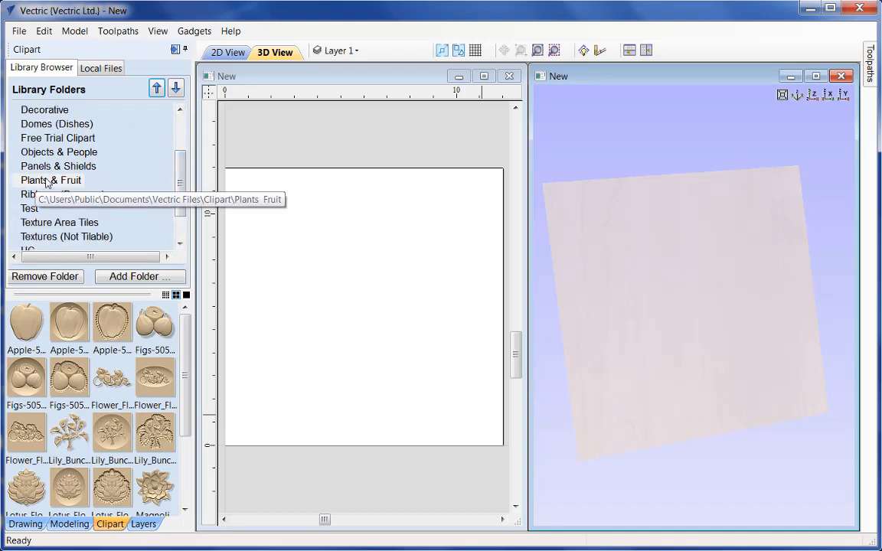
pyautogui.doubleClick(28, 326)
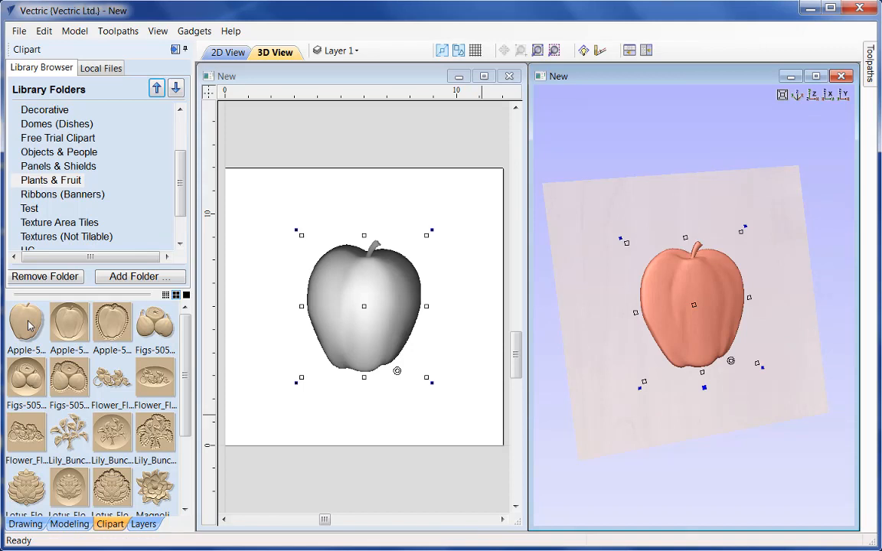
pyautogui.click(70, 524)
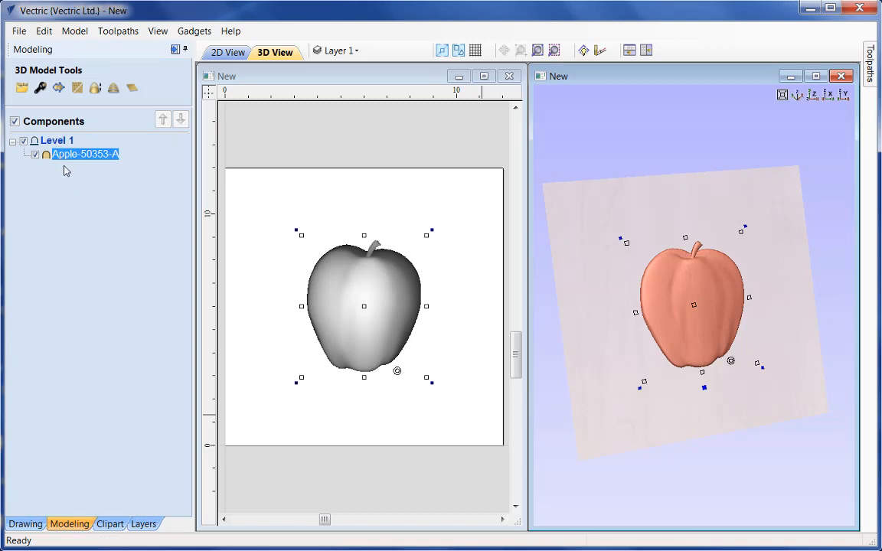
pyautogui.moveTo(105, 164)
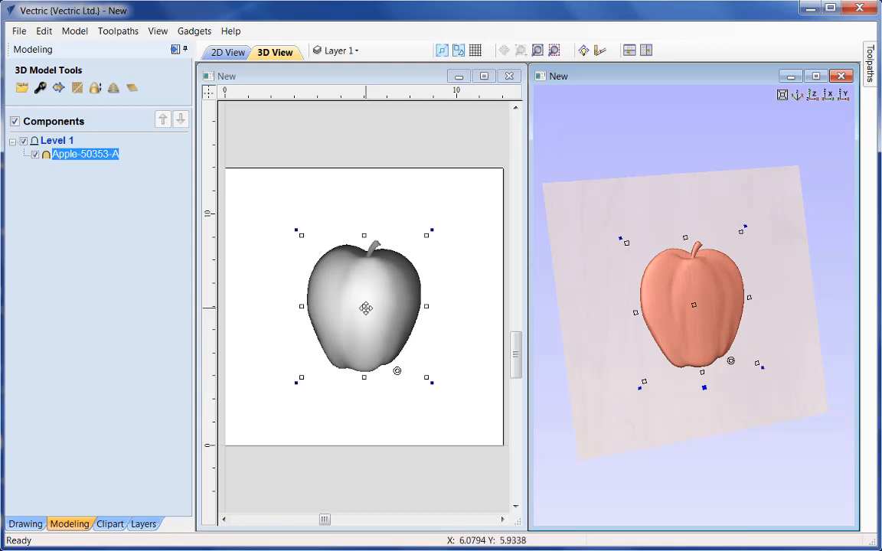
# Step: Move the apple to the lower middle of the material, using both the 2D and 3D views, and deselect it
pyautogui.moveTo(366, 308); pyautogui.dragTo(384, 343)
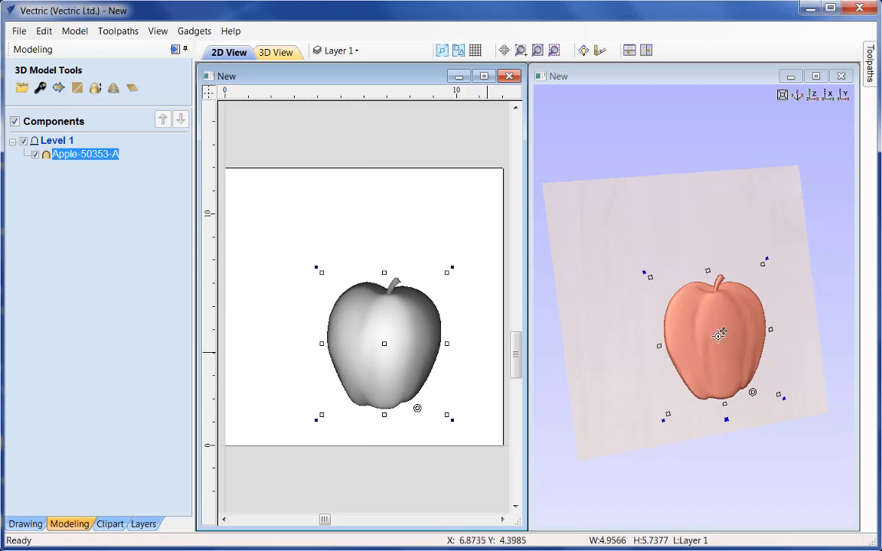
pyautogui.moveTo(720, 334); pyautogui.dragTo(684, 350)
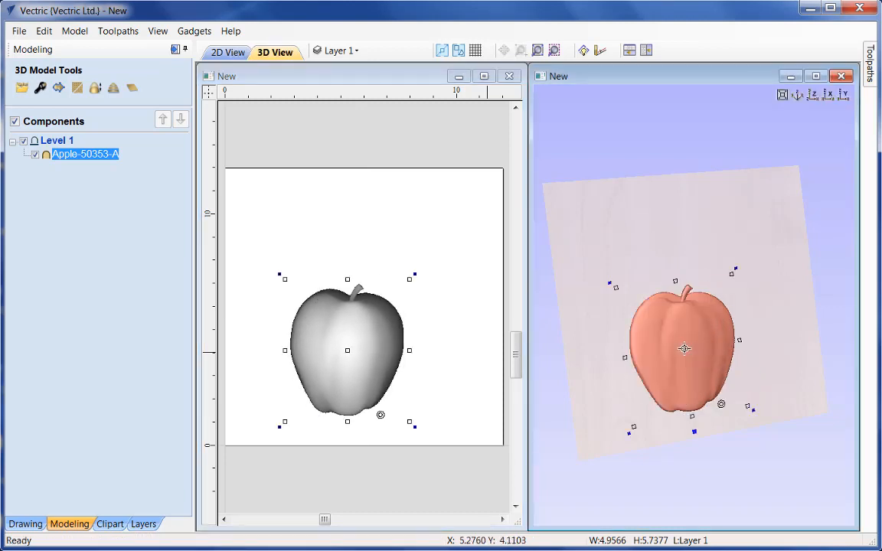
pyautogui.click(644, 161)
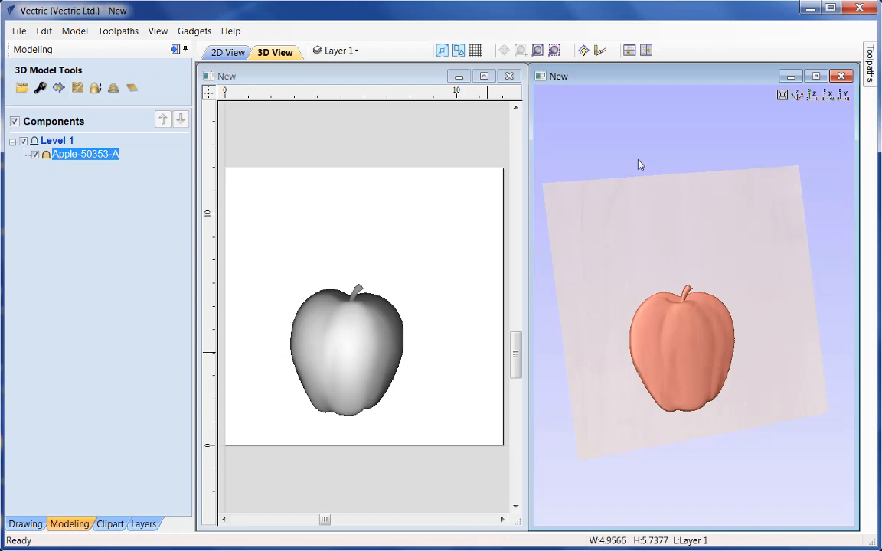
pyautogui.click(639, 160)
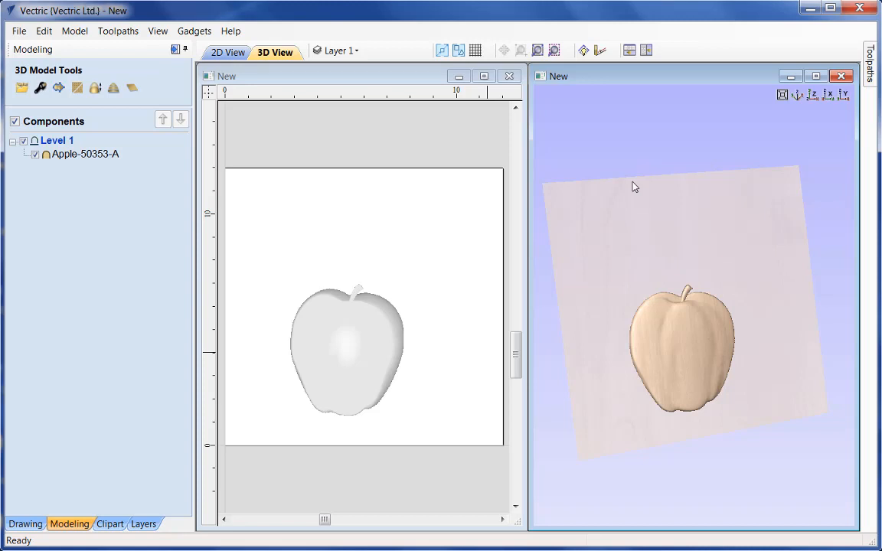
# Step: Hide the apple component and make it visible again
pyautogui.moveTo(738, 485); pyautogui.dragTo(718, 453)
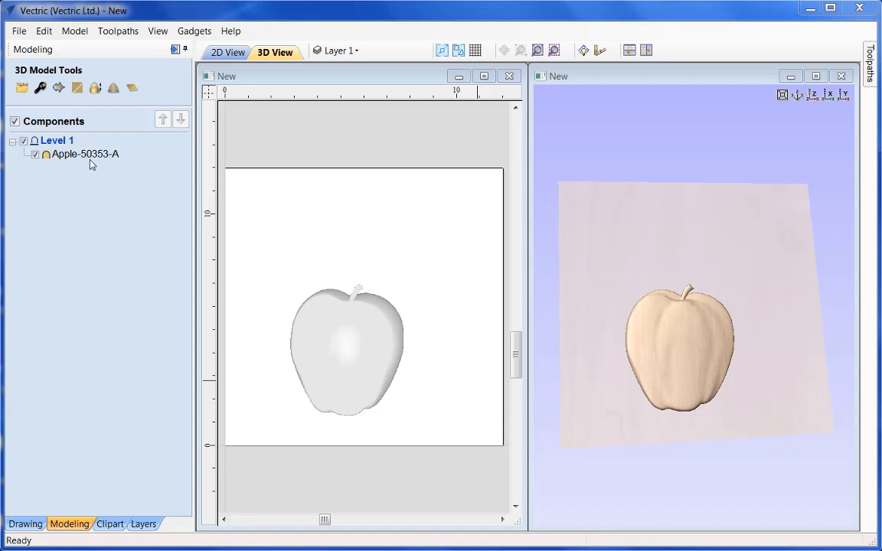
pyautogui.click(35, 155)
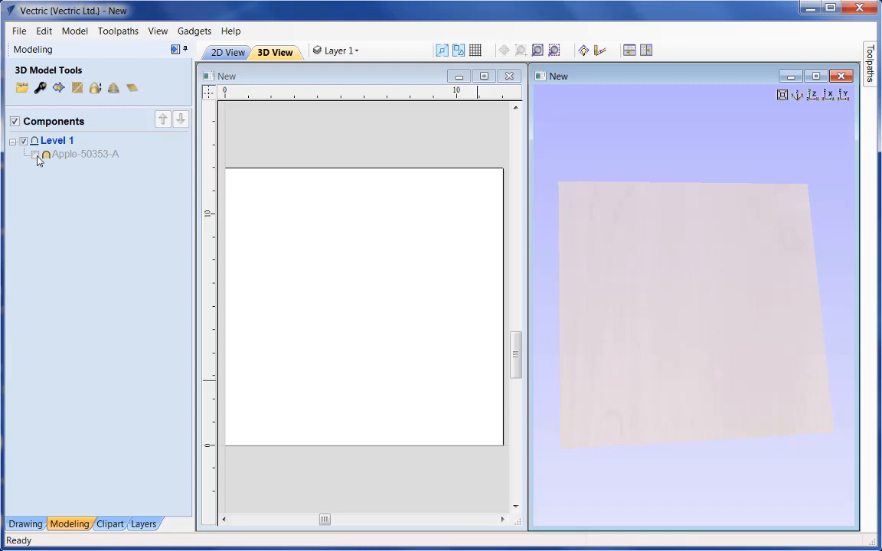
pyautogui.click(35, 155)
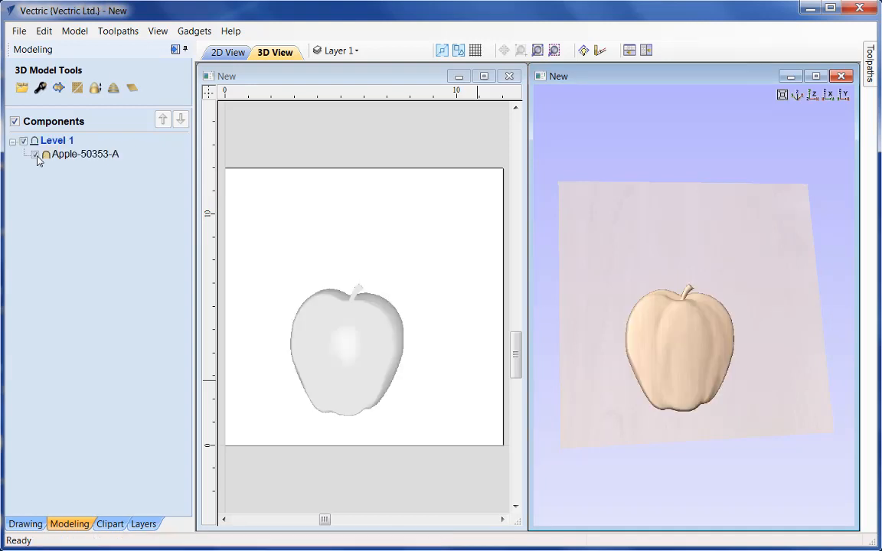
# Step: Add a second copy of the plain apple clipart from the library and return to the component tree
pyautogui.click(108, 525)
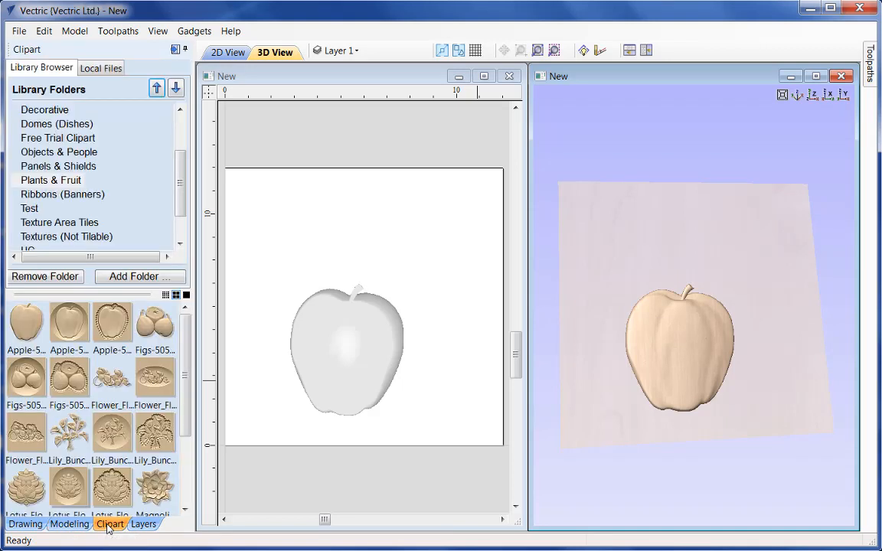
pyautogui.doubleClick(27, 331)
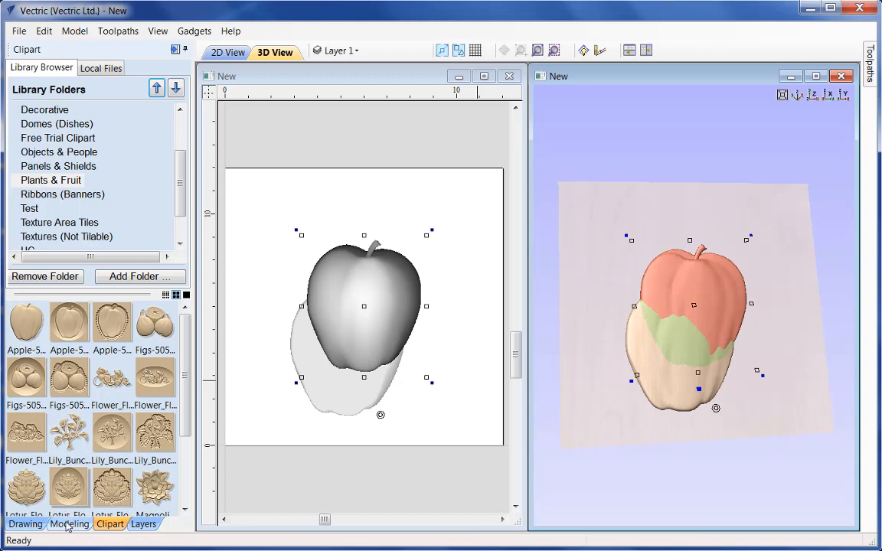
pyautogui.click(68, 524)
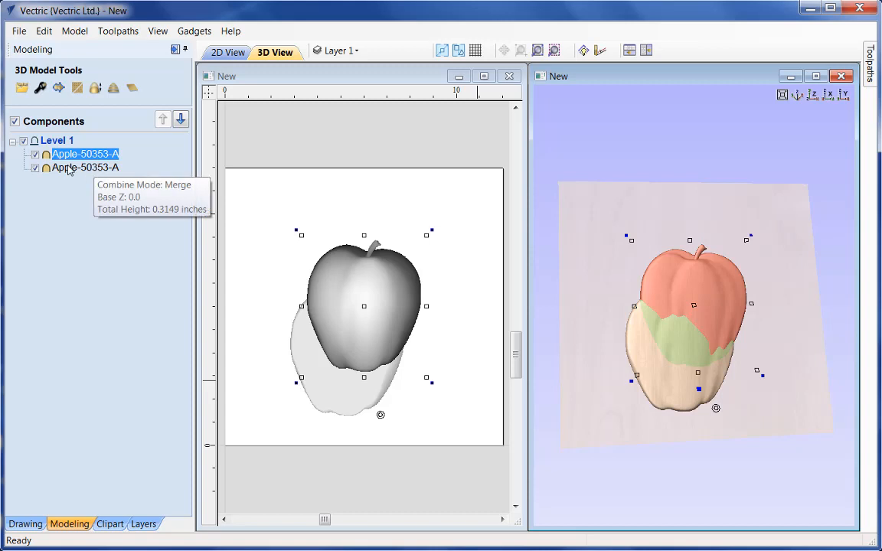
# Step: Hide and show the two apple components individually and together, ending with both visible and nothing selected
pyautogui.click(35, 167)
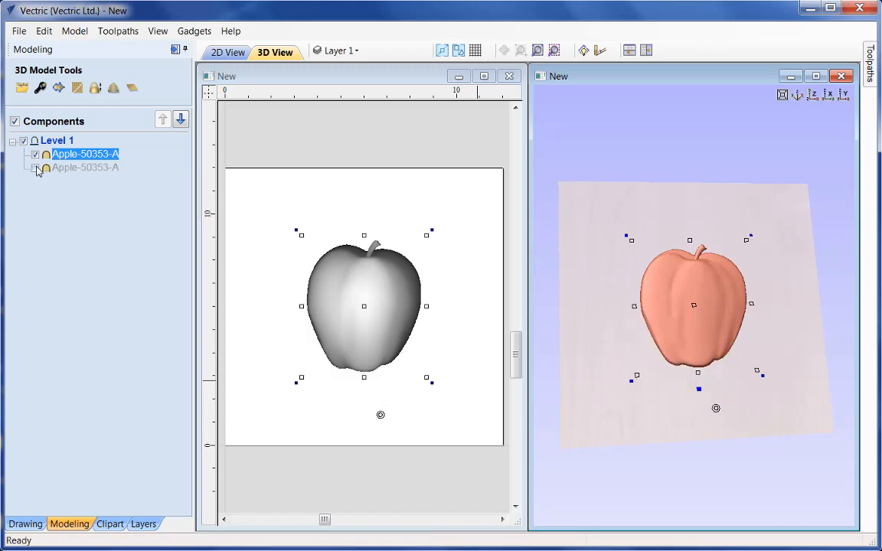
pyautogui.click(36, 167)
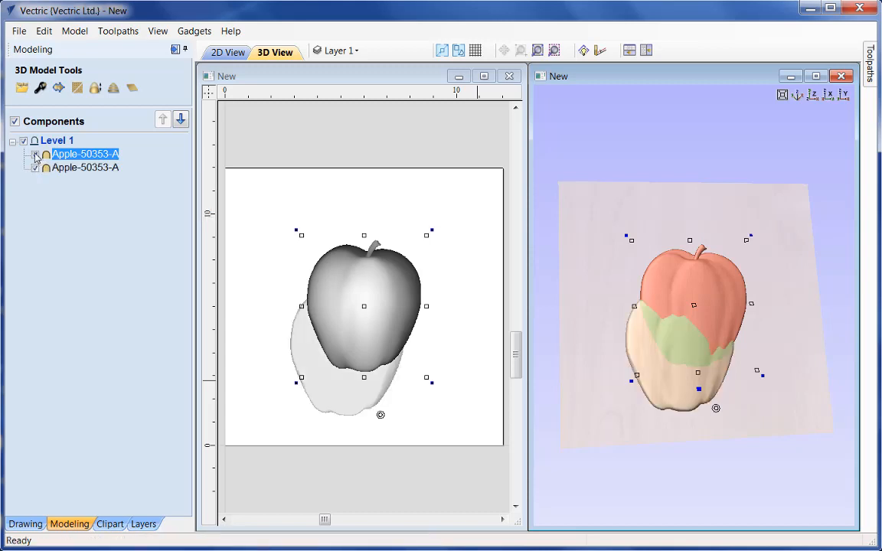
pyautogui.click(35, 155)
pyautogui.click(35, 155)
pyautogui.click(35, 154)
pyautogui.click(35, 167)
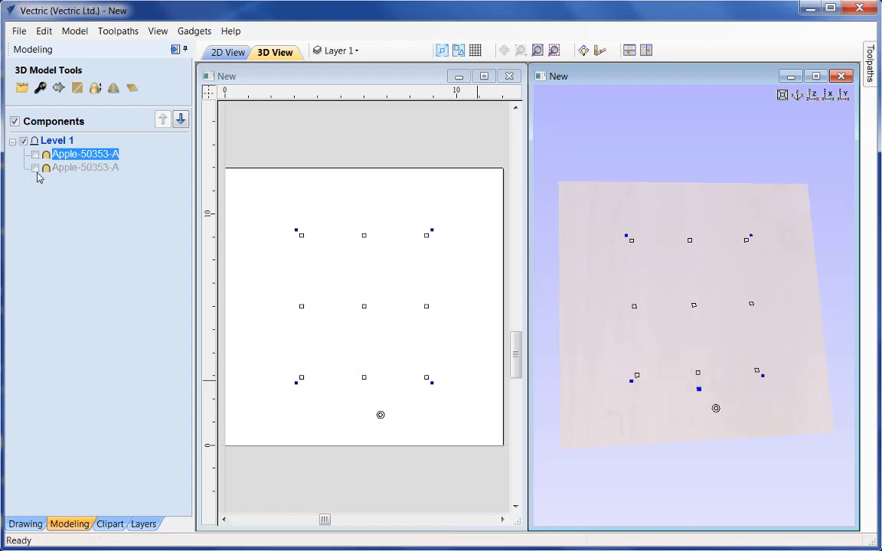
pyautogui.click(42, 193)
pyautogui.click(35, 168)
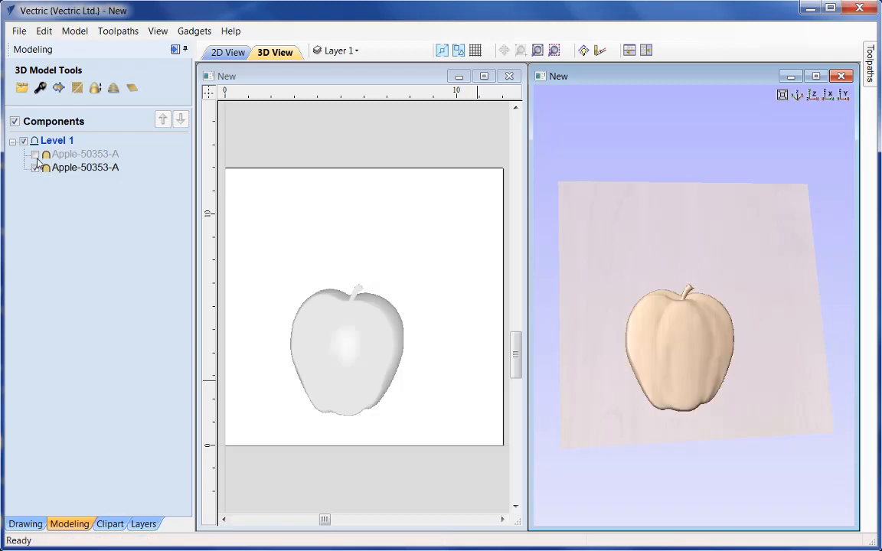
pyautogui.click(36, 155)
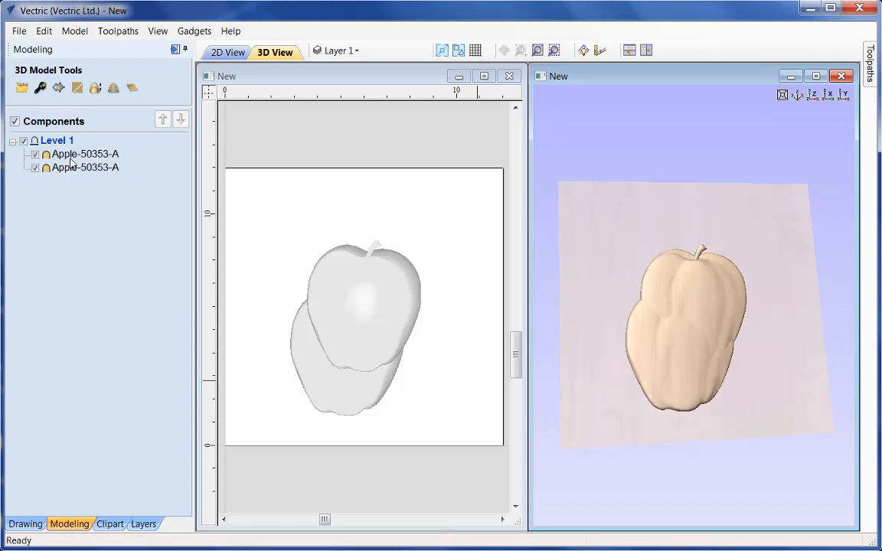
# Step: Hide and show the whole of Level 1, and collapse and re-expand its component list
pyautogui.moveTo(70, 171)
pyautogui.moveTo(63, 146)
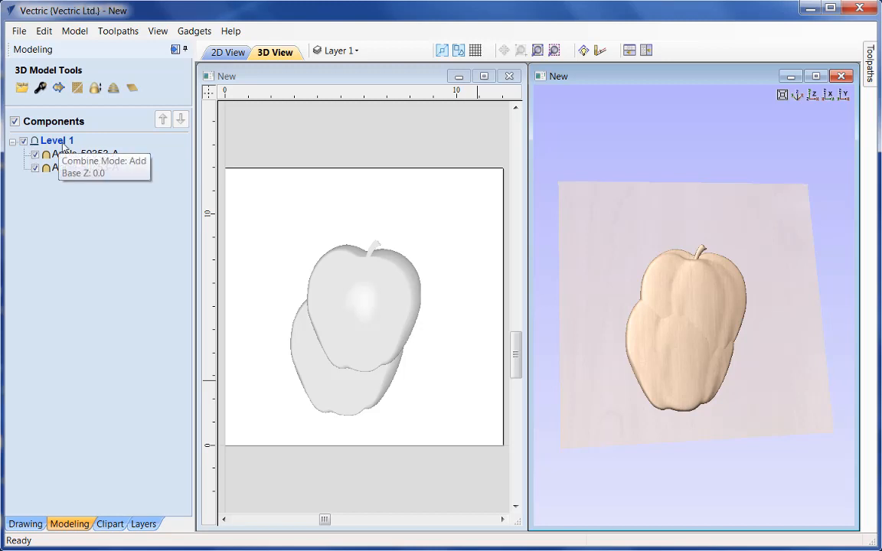
pyautogui.click(24, 141)
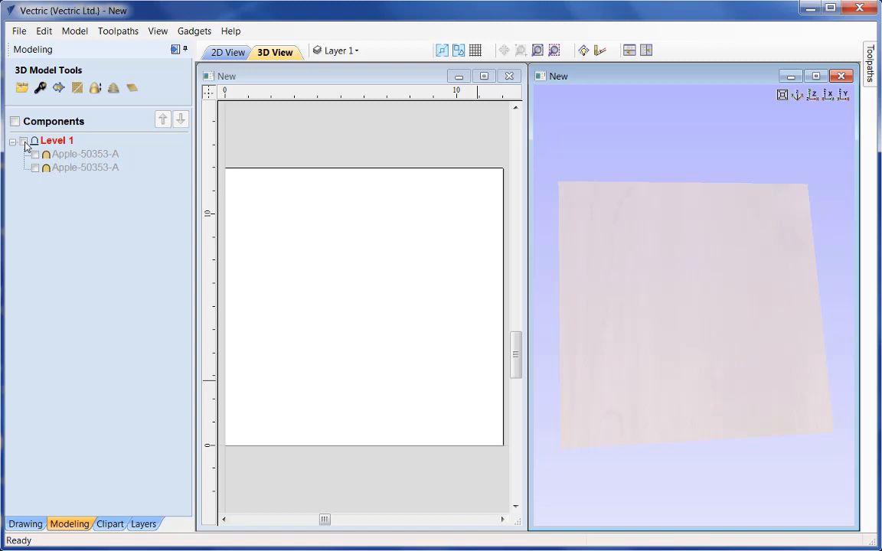
pyautogui.click(24, 142)
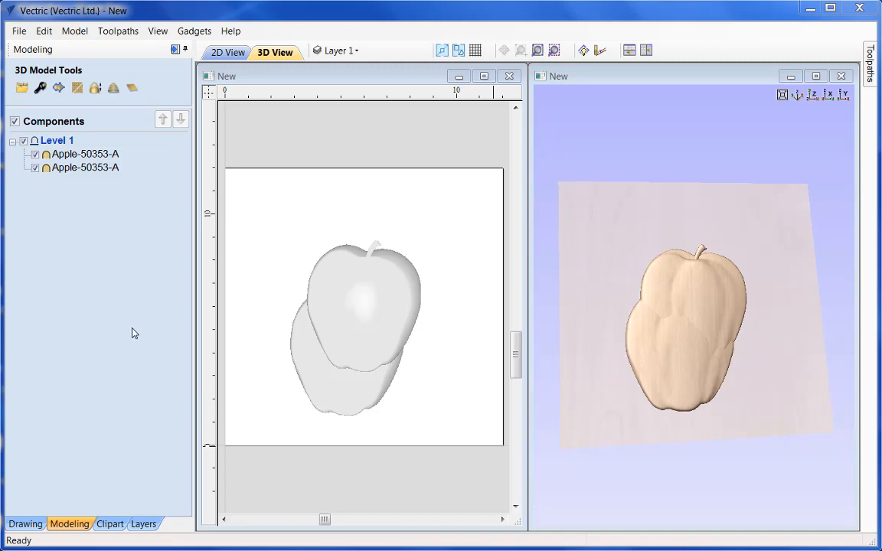
pyautogui.click(12, 142)
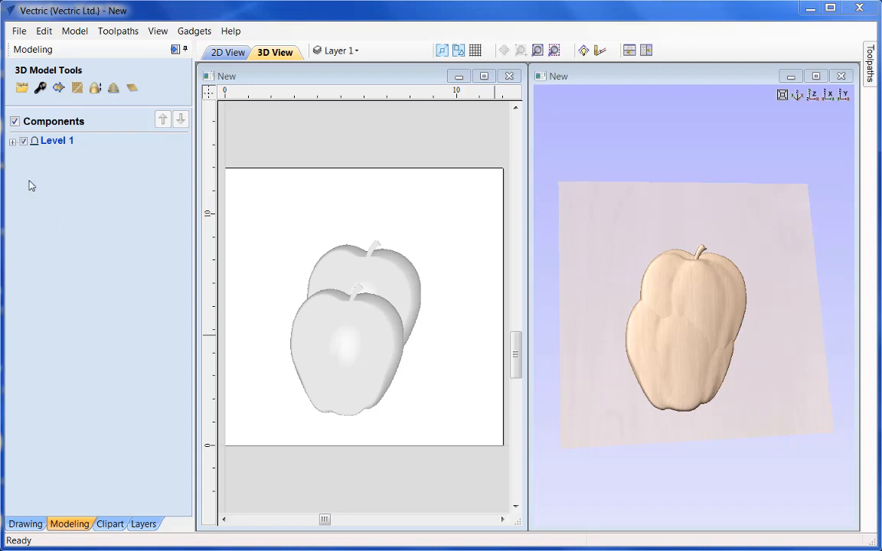
pyautogui.click(12, 143)
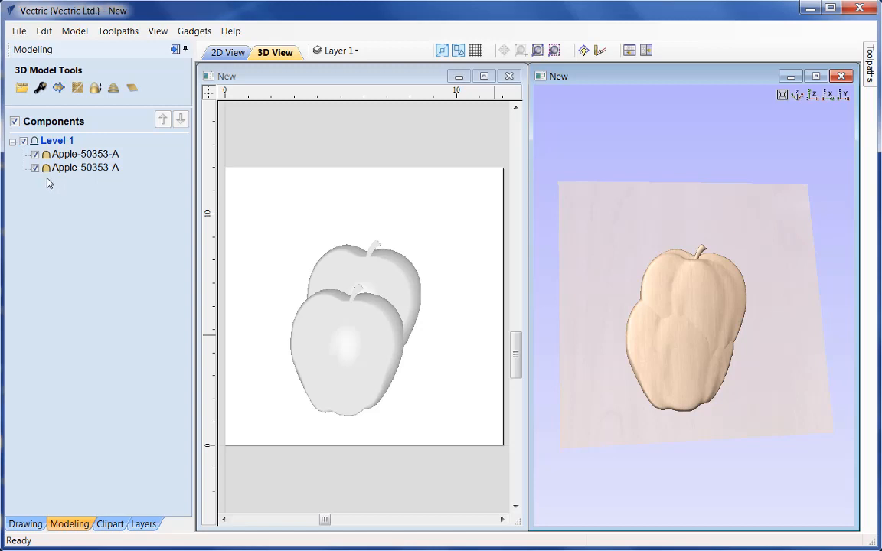
pyautogui.moveTo(46, 173)
pyautogui.click(90, 172)
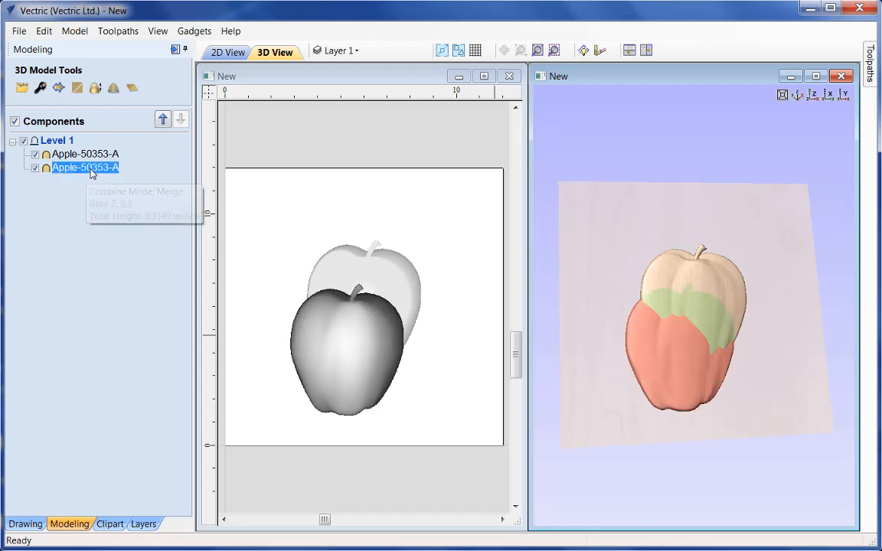
pyautogui.click(91, 170)
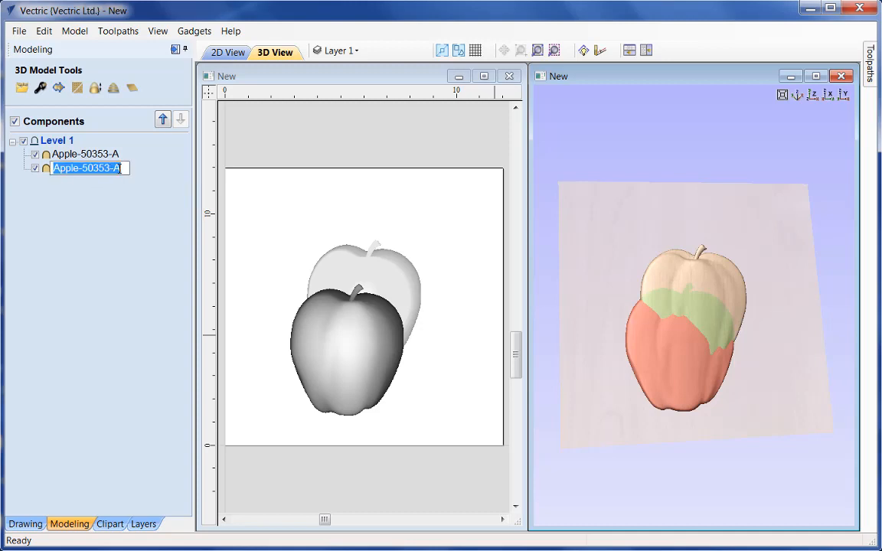
pyautogui.moveTo(120, 167); pyautogui.dragTo(50, 151)
pyautogui.click(71, 192)
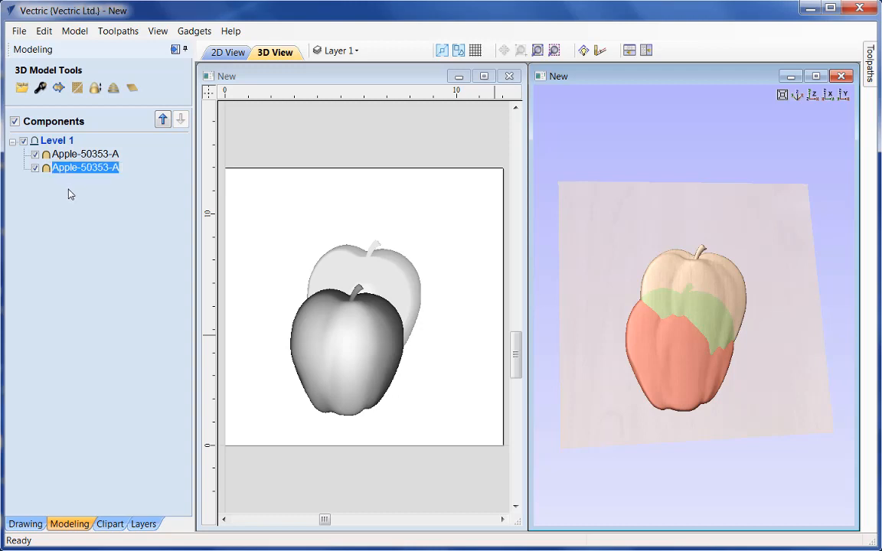
pyautogui.click(69, 195)
# Step: Delete the lower of the two apple components in the tree and undo the deletion
pyautogui.click(46, 171)
pyautogui.press('Delete')
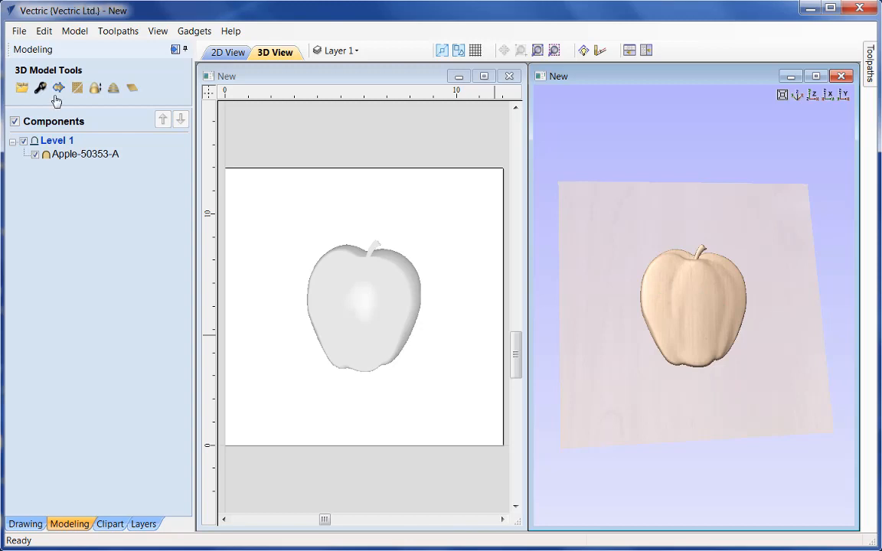
pyautogui.click(44, 30)
pyautogui.click(61, 51)
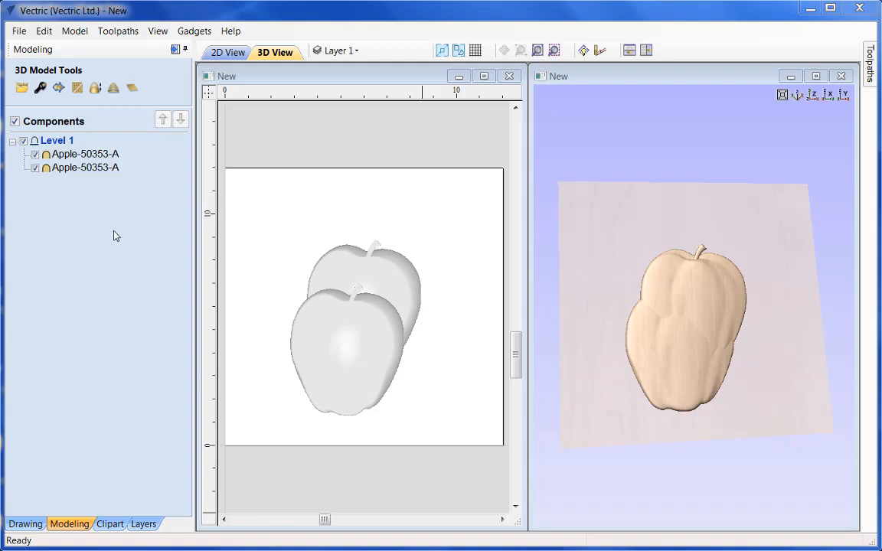
# Step: Rename the lower apple component under Level 1 to Apple1
pyautogui.rightClick(101, 170)
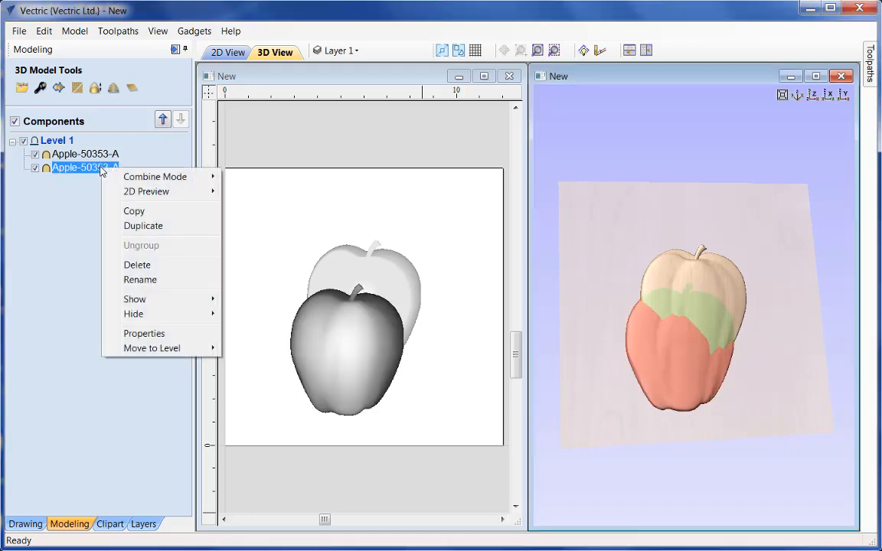
pyautogui.click(142, 279)
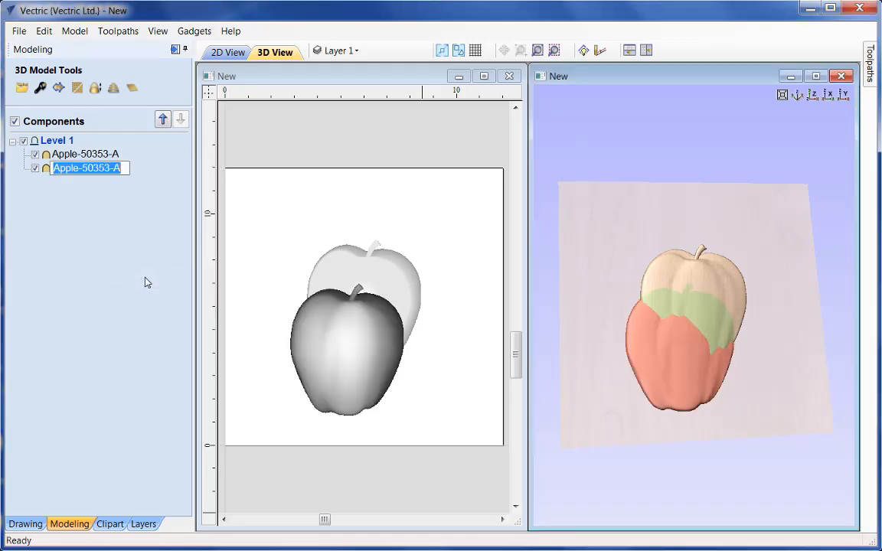
pyautogui.write('Appl')
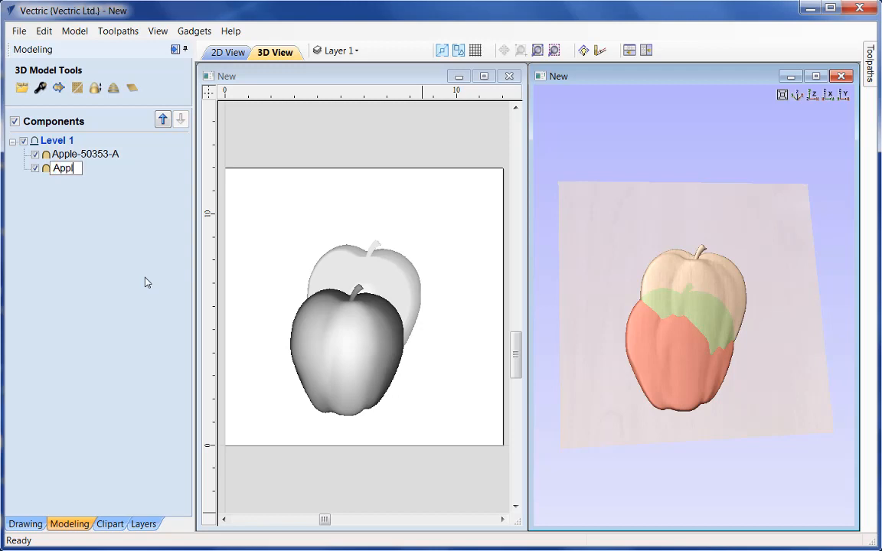
pyautogui.write('e1')
pyautogui.press('Return')
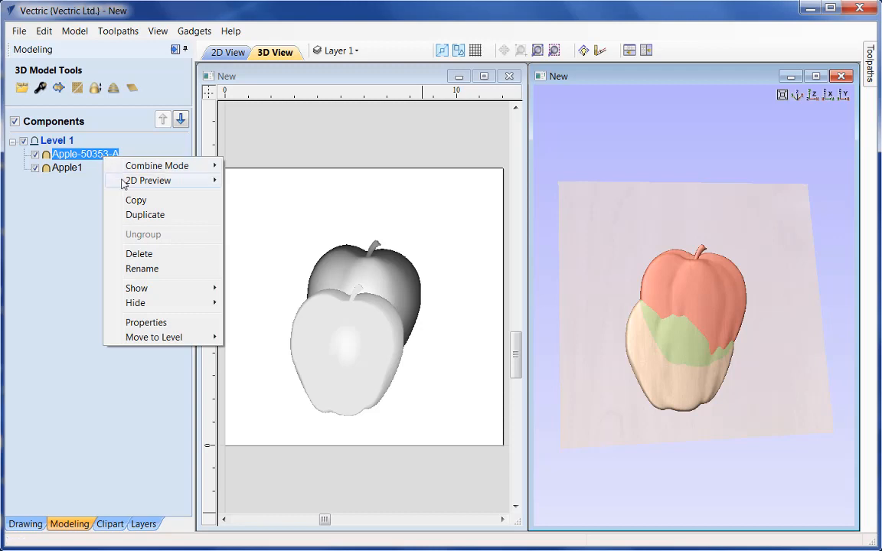
# Step: Rename the upper apple component under Level 1 to Apple2
pyautogui.click(145, 270)
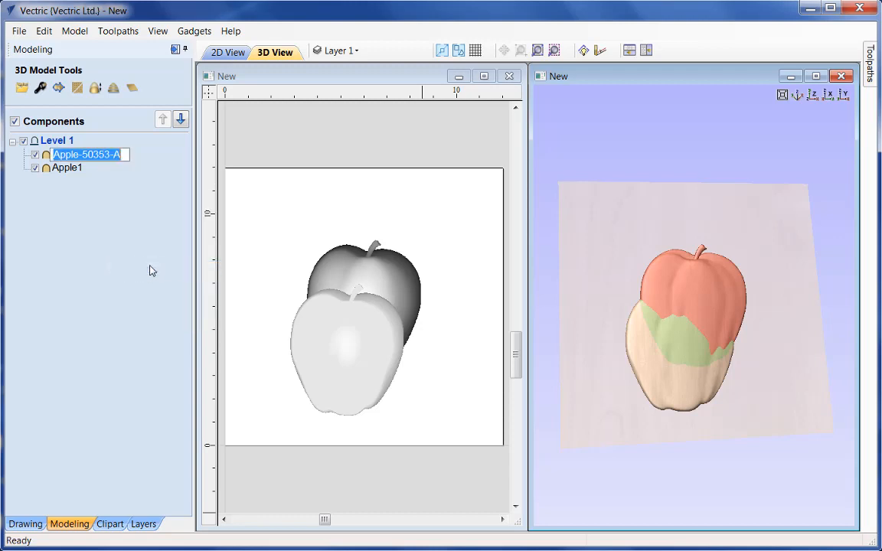
pyautogui.write('Apple2')
pyautogui.press('Return')
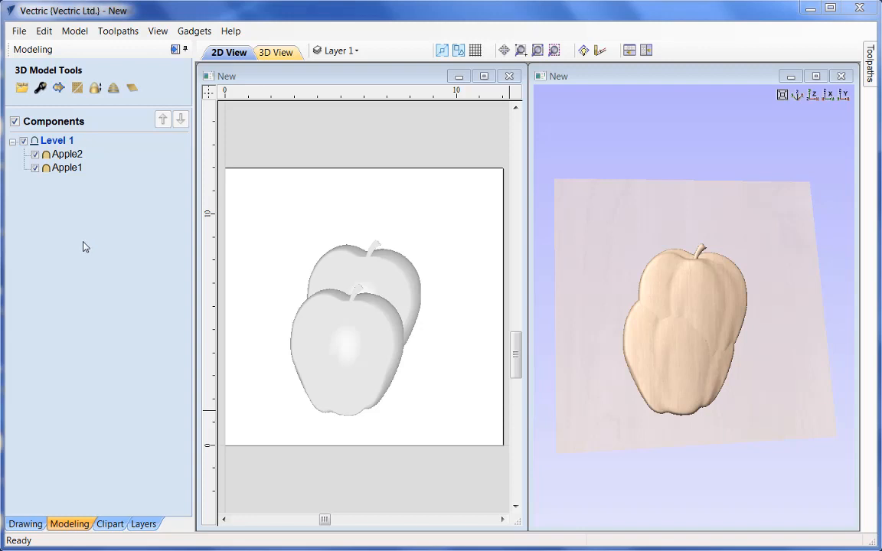
# Step: Send Apple1 to the back of the 2D preview and bring it to the front again
pyautogui.rightClick(68, 170)
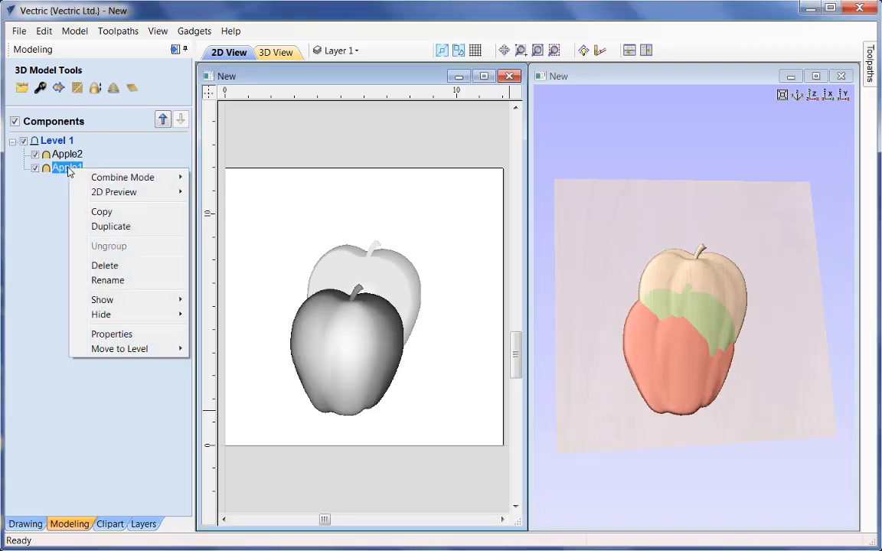
pyautogui.moveTo(83, 179)
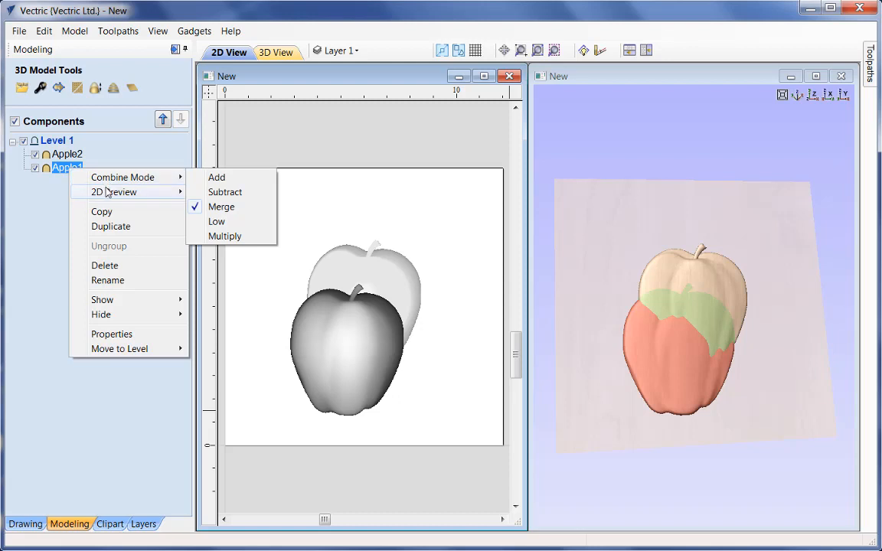
pyautogui.moveTo(108, 196)
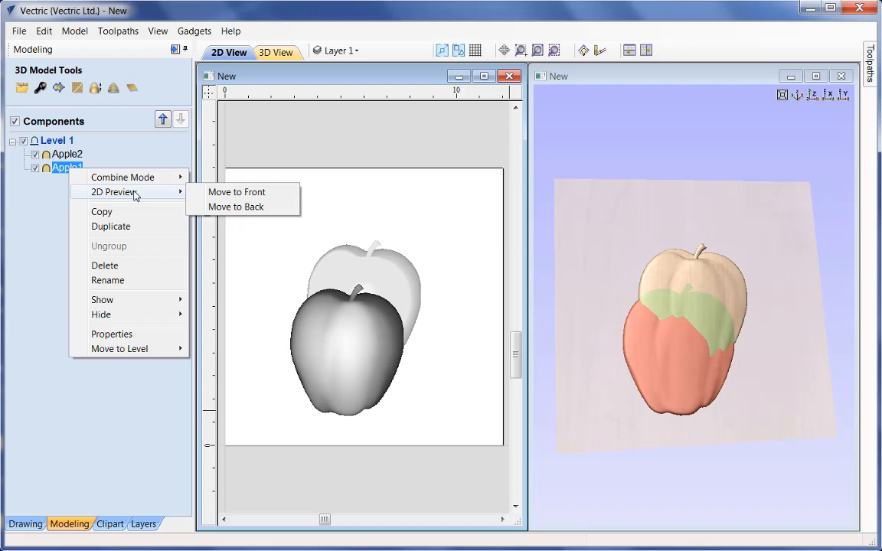
pyautogui.click(222, 207)
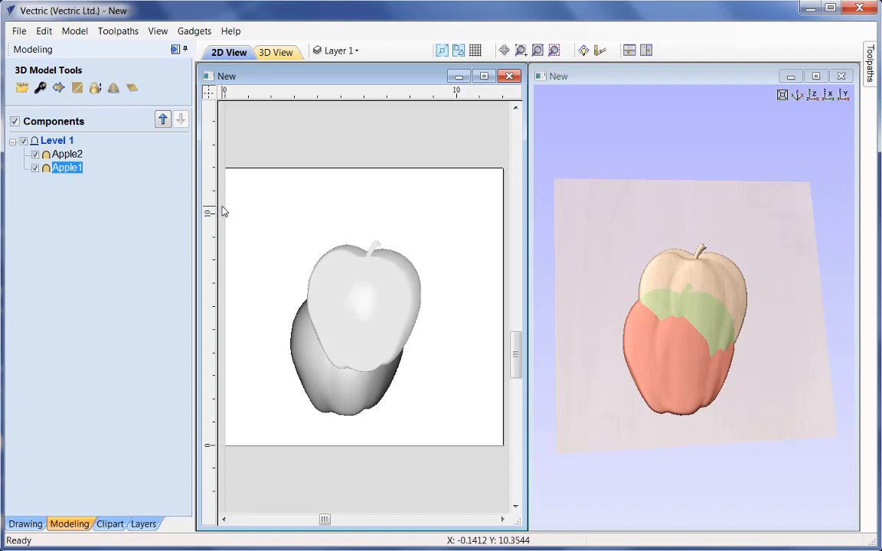
pyautogui.rightClick(74, 172)
pyautogui.moveTo(153, 192)
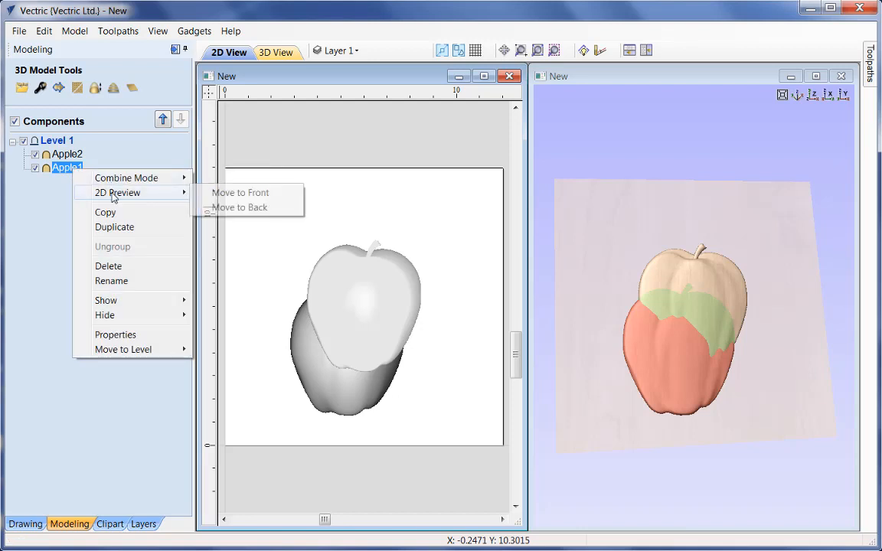
pyautogui.click(214, 194)
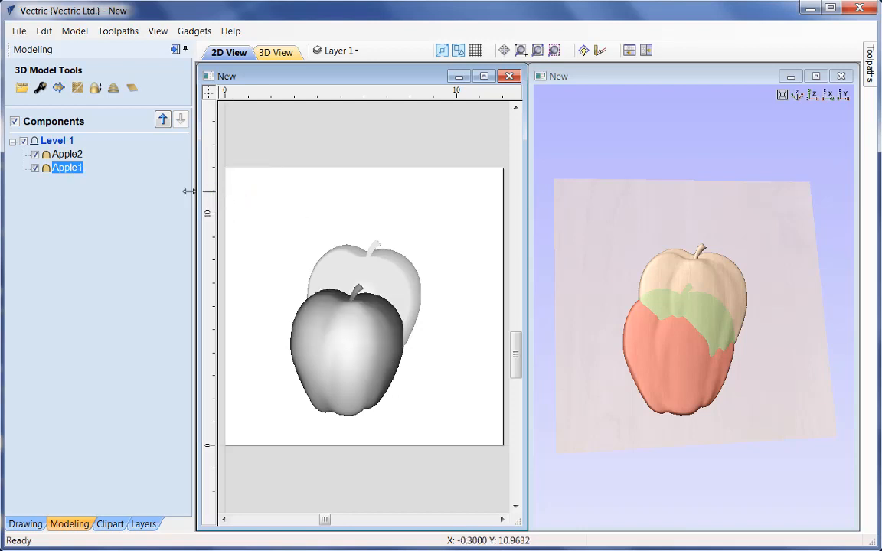
# Step: Copy and paste the Apple1 component, and delete the pasted copy from the component tree
pyautogui.rightClick(73, 174)
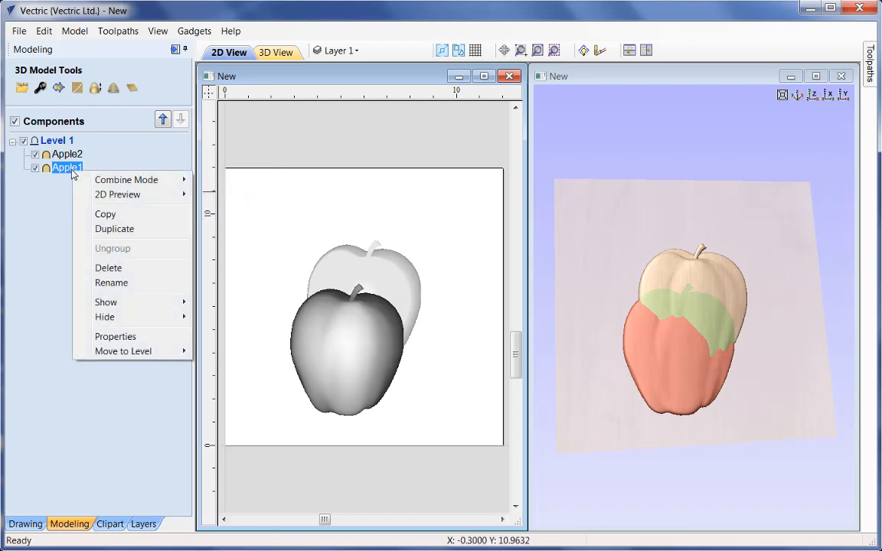
pyautogui.click(112, 215)
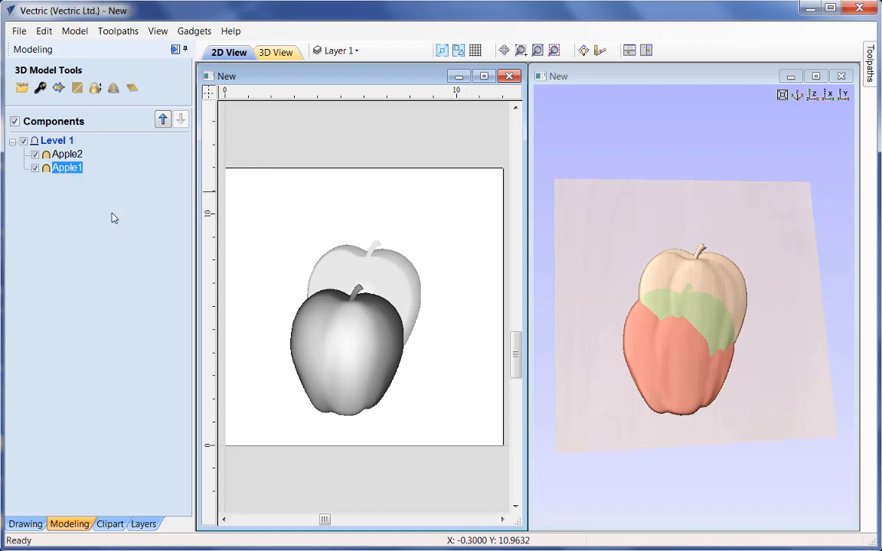
pyautogui.click(43, 32)
pyautogui.click(48, 112)
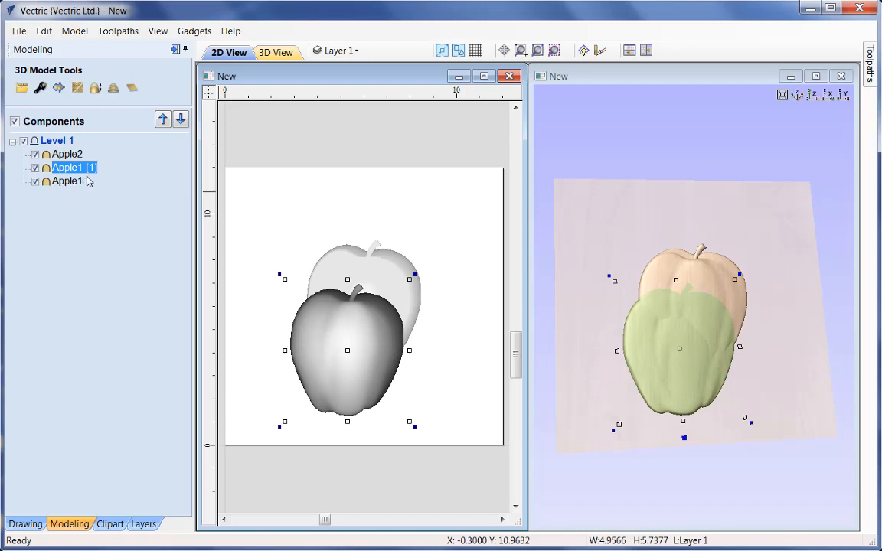
pyautogui.moveTo(90, 173)
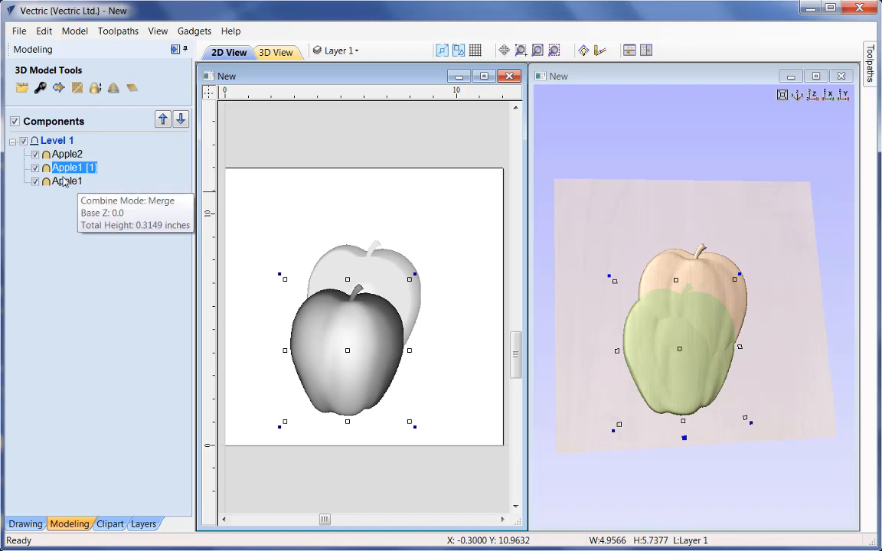
pyautogui.rightClick(74, 168)
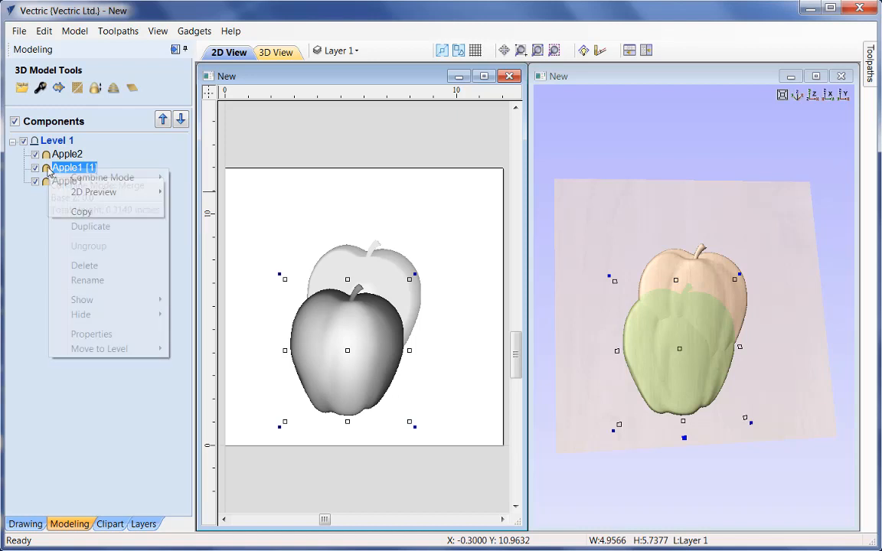
pyautogui.click(90, 267)
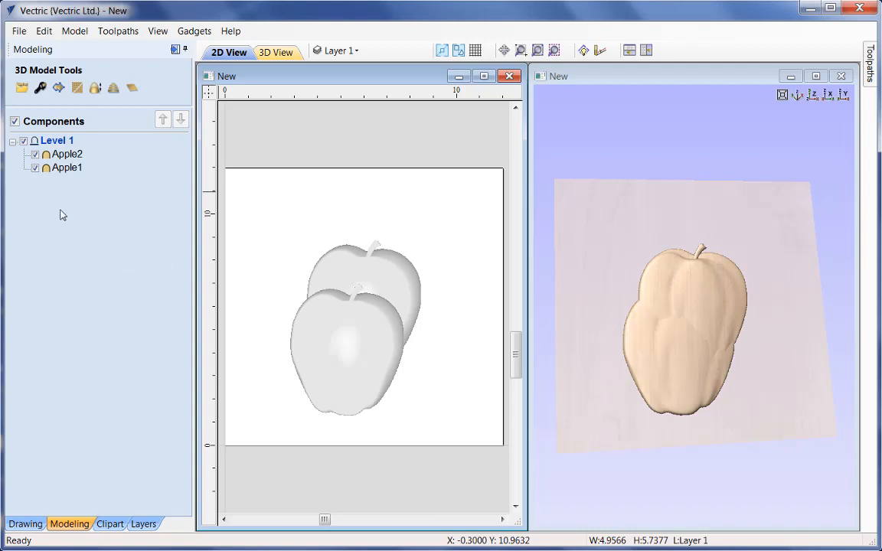
# Step: Duplicate the Apple1 component directly in the component tree and delete the duplicate
pyautogui.rightClick(66, 170)
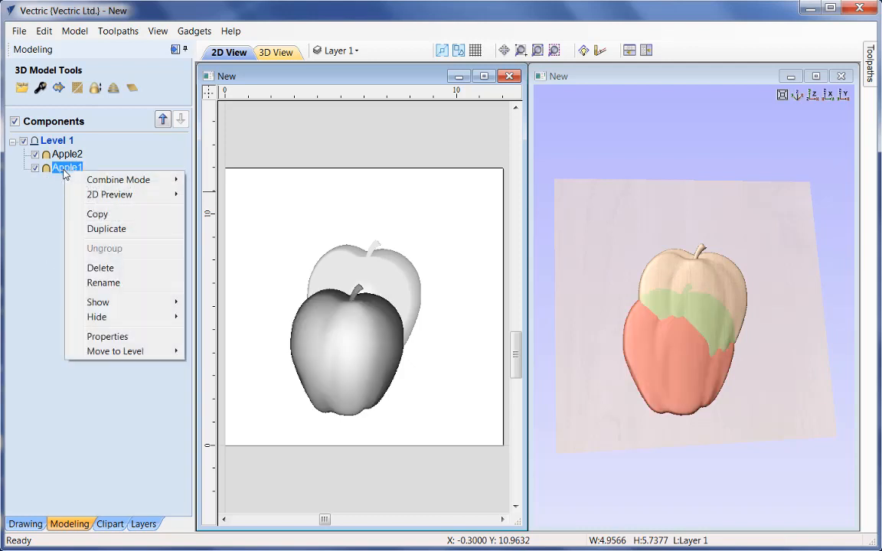
pyautogui.click(108, 230)
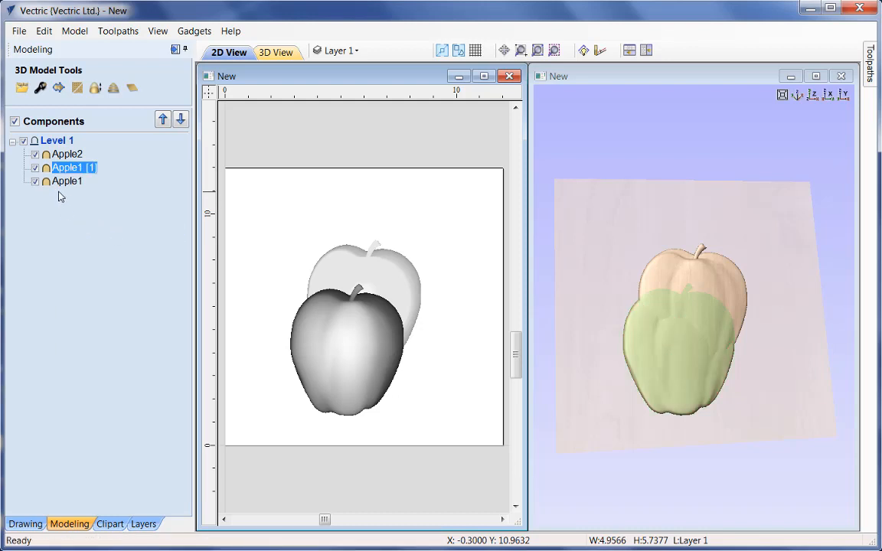
pyautogui.moveTo(69, 167)
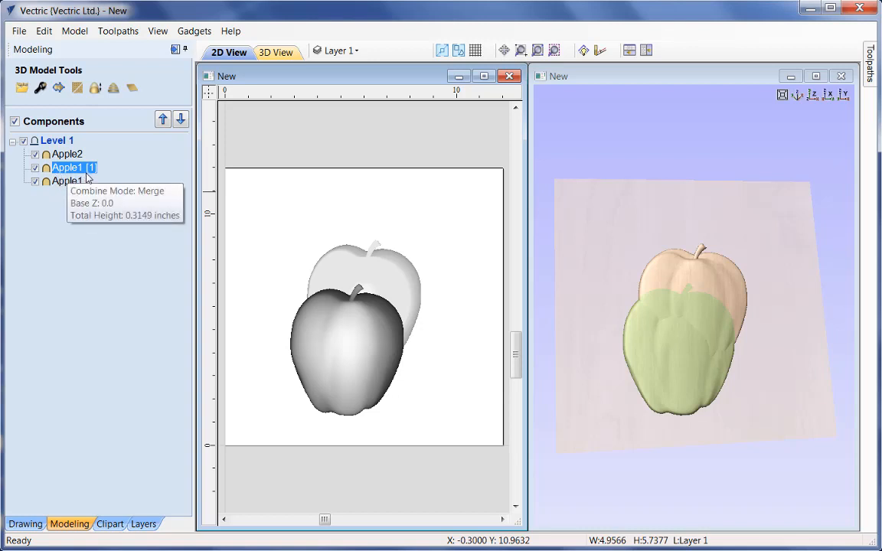
pyautogui.rightClick(48, 172)
pyautogui.click(87, 269)
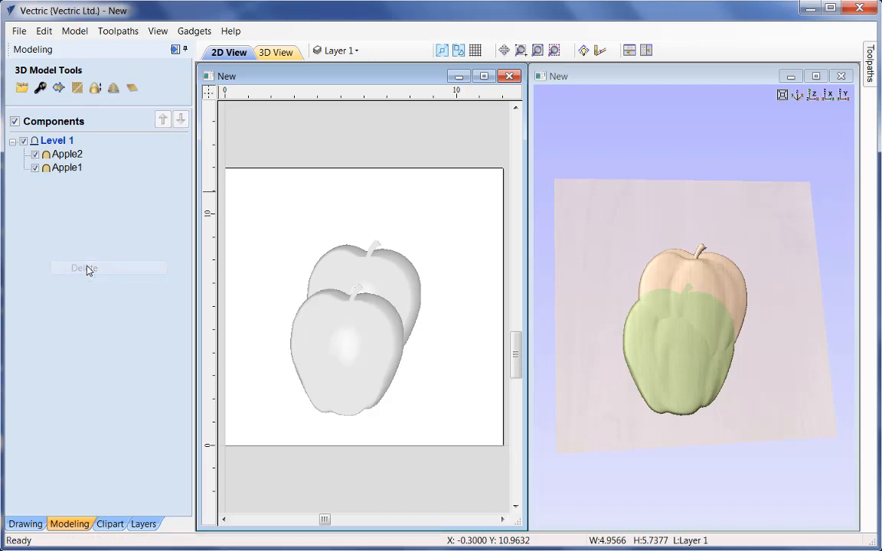
# Step: Review the Show and Hide options for Apple1, and view and close its component properties
pyautogui.rightClick(67, 168)
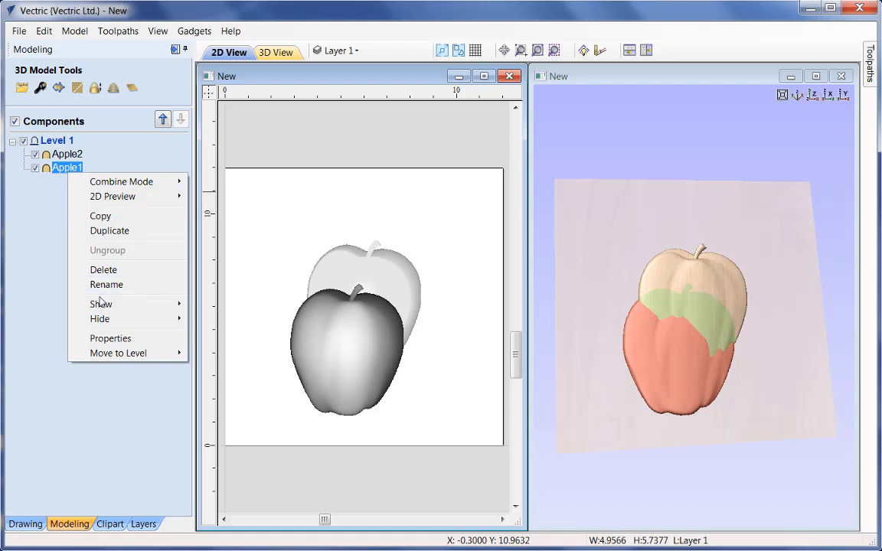
pyautogui.moveTo(98, 305)
pyautogui.moveTo(141, 325)
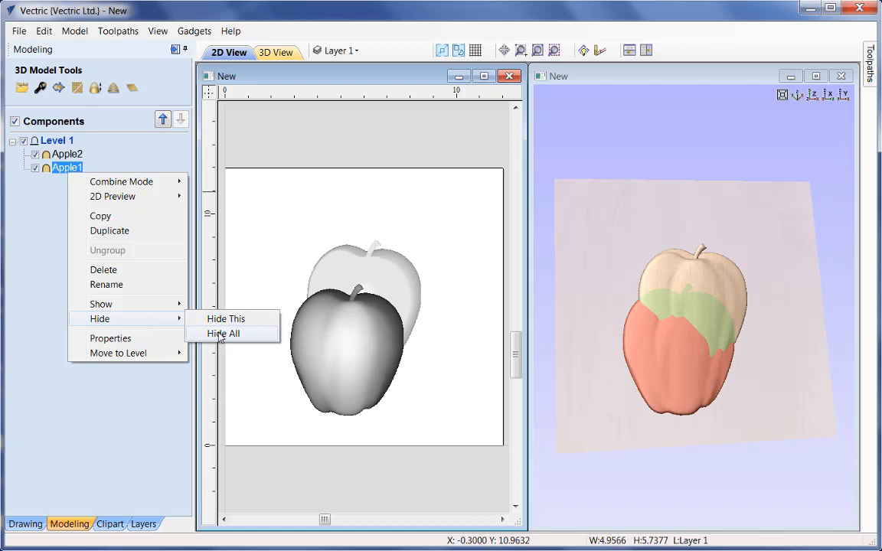
pyautogui.click(108, 340)
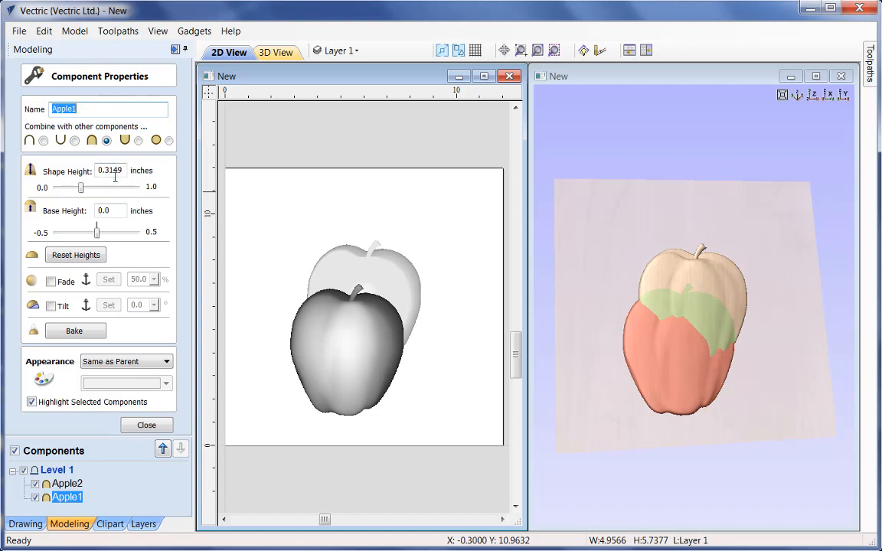
pyautogui.click(145, 426)
# Step: Reopen the component properties for Apple1, close them, and open them once more from the component tree
pyautogui.moveTo(61, 166)
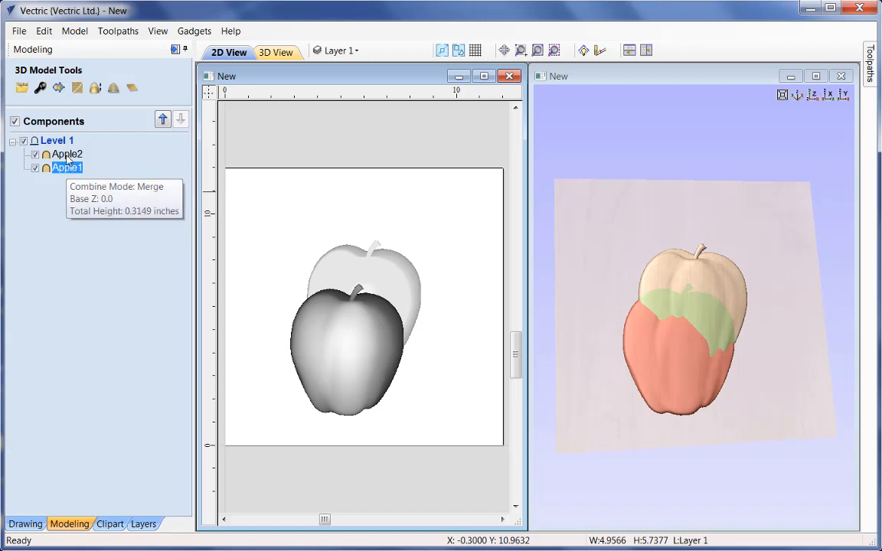
pyautogui.click(40, 89)
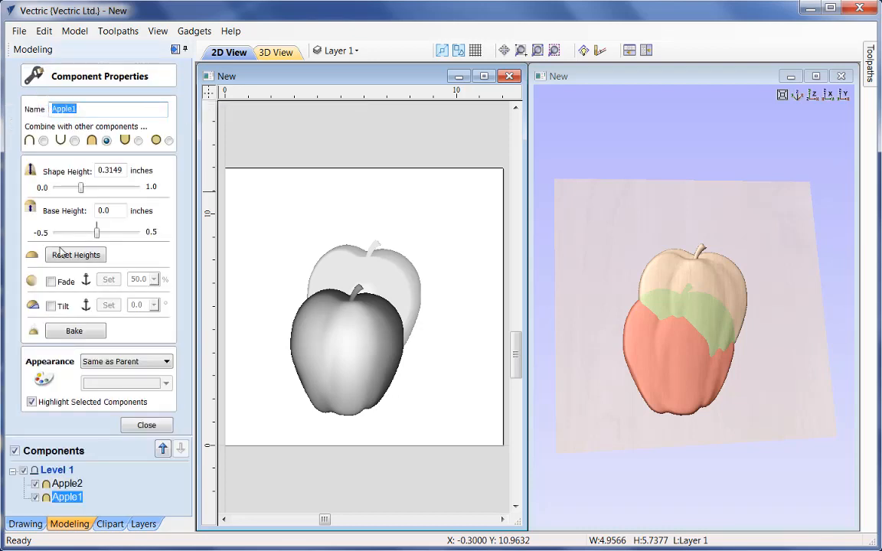
pyautogui.click(145, 426)
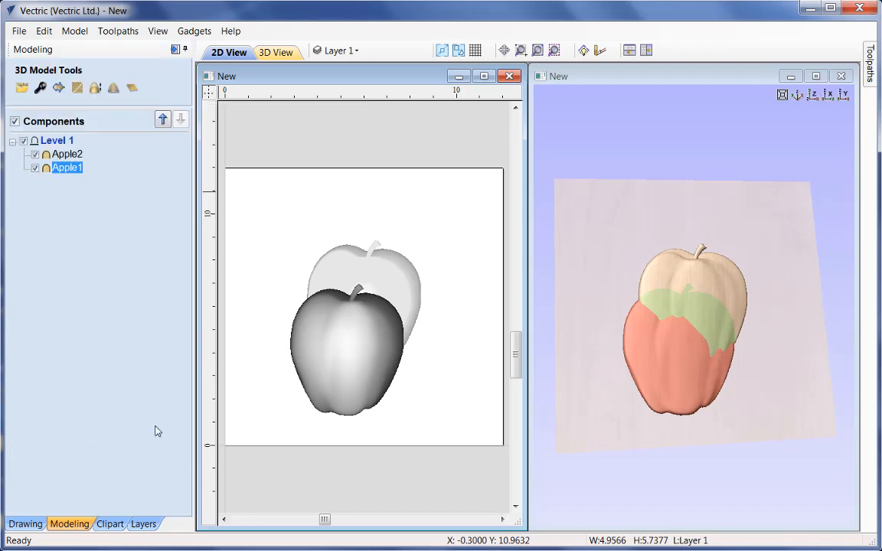
pyautogui.moveTo(66, 173)
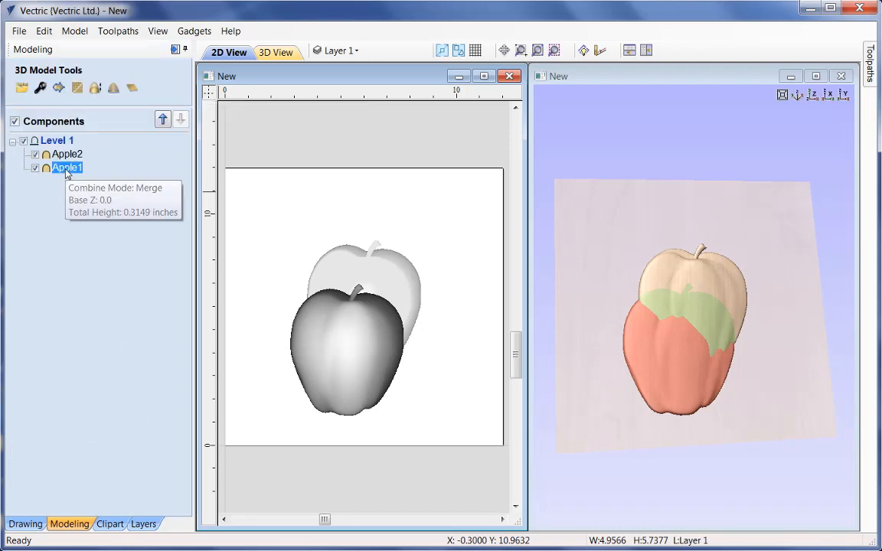
pyautogui.doubleClick(67, 167)
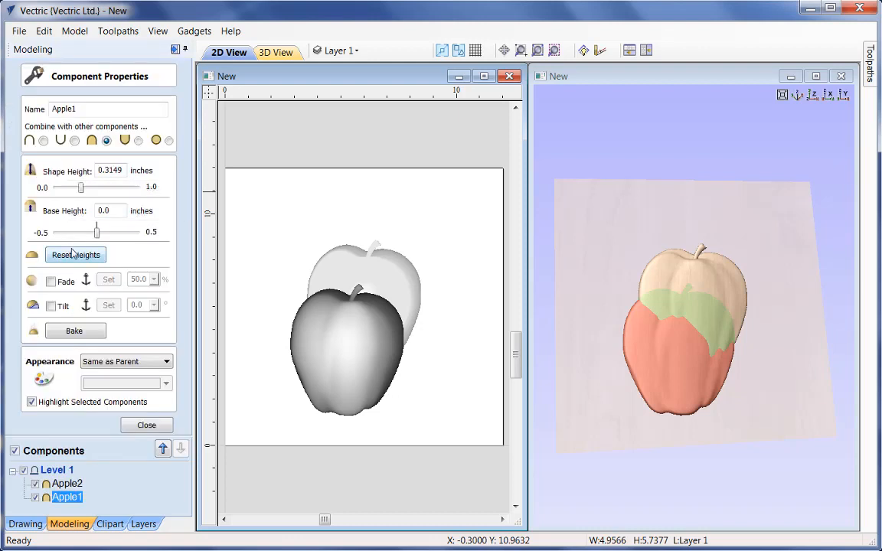
# Step: Close Apple1's component properties and review the Move to Level options available for Apple1
pyautogui.click(145, 426)
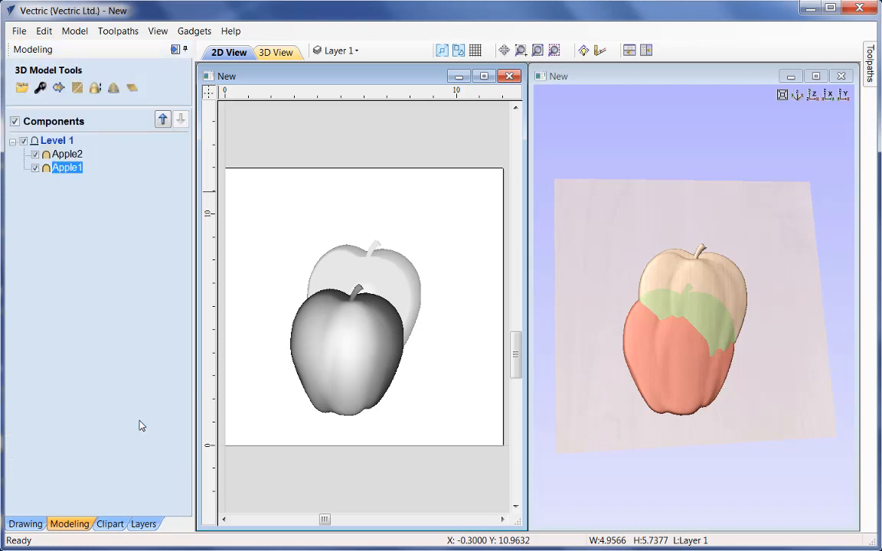
pyautogui.rightClick(67, 169)
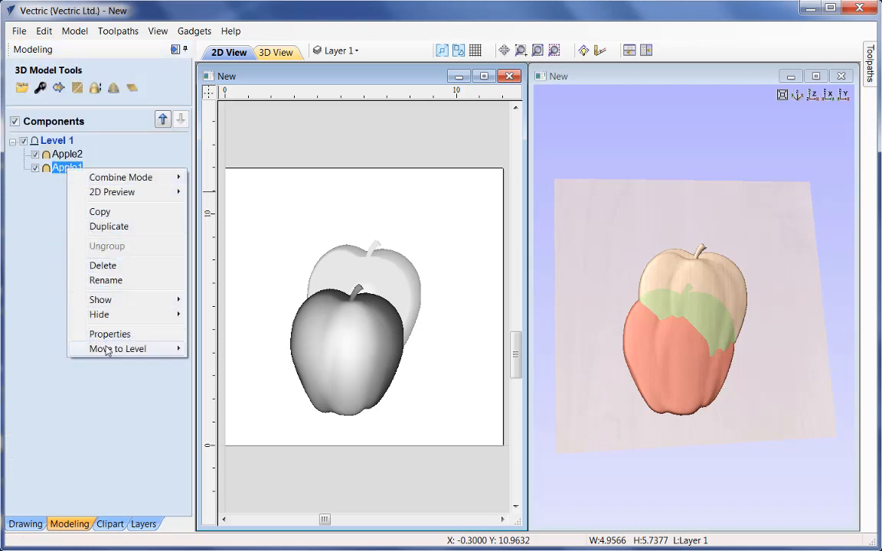
pyautogui.moveTo(106, 352)
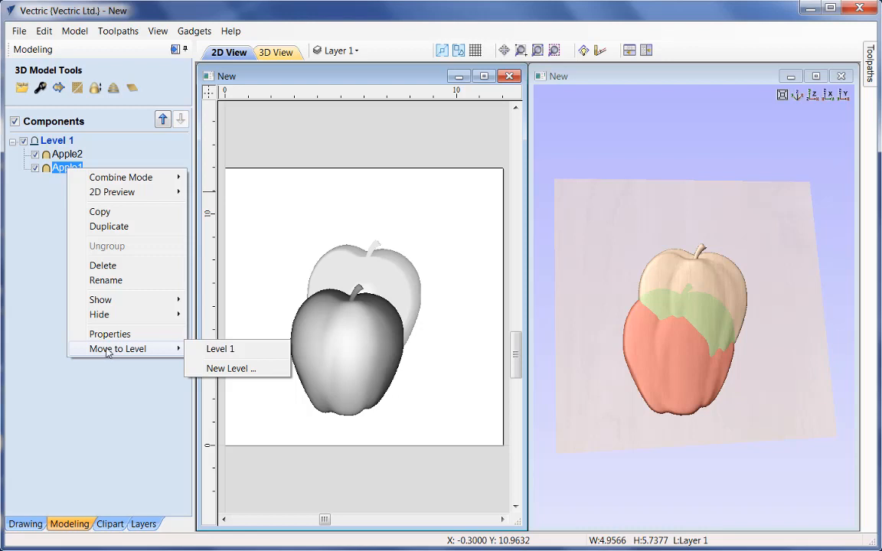
pyautogui.click(132, 293)
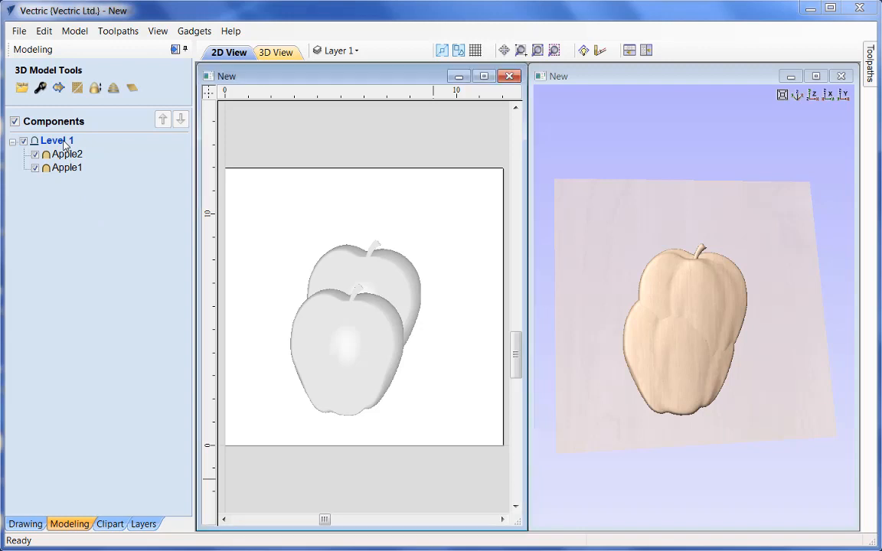
# Step: Insert a new level from Level 1's options in the component tree, and delete that new level
pyautogui.rightClick(65, 144)
pyautogui.moveTo(97, 155)
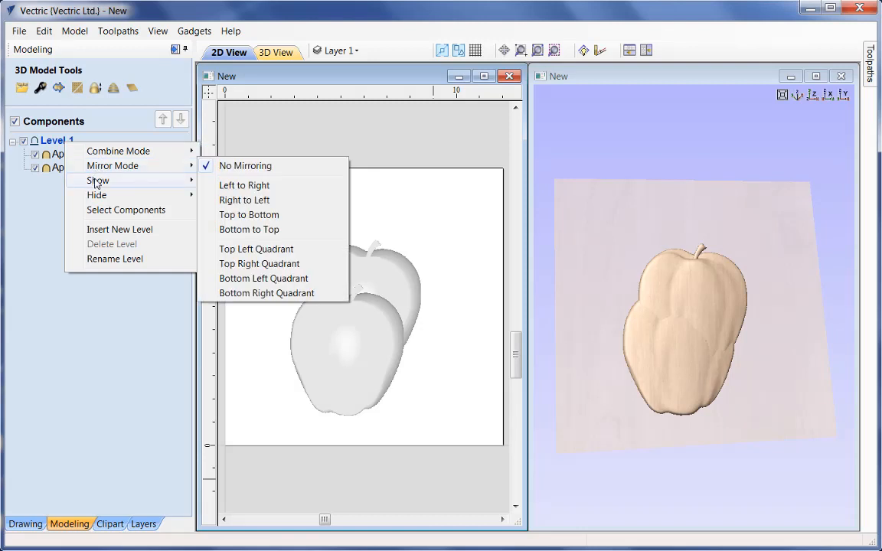
pyautogui.moveTo(96, 182)
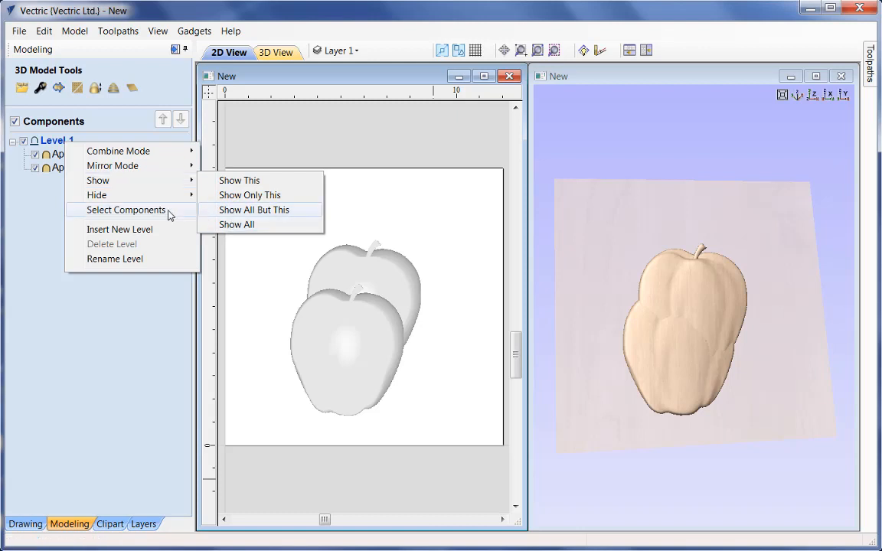
pyautogui.moveTo(120, 198)
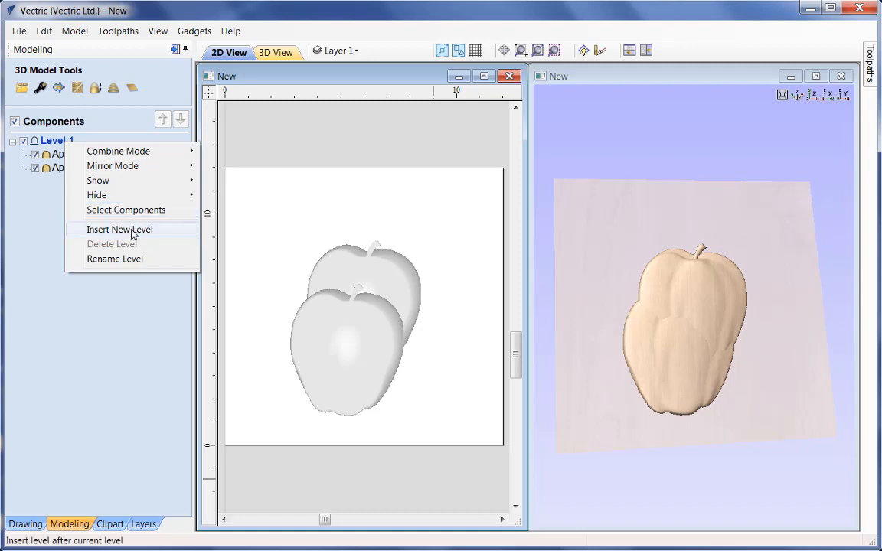
pyautogui.click(132, 232)
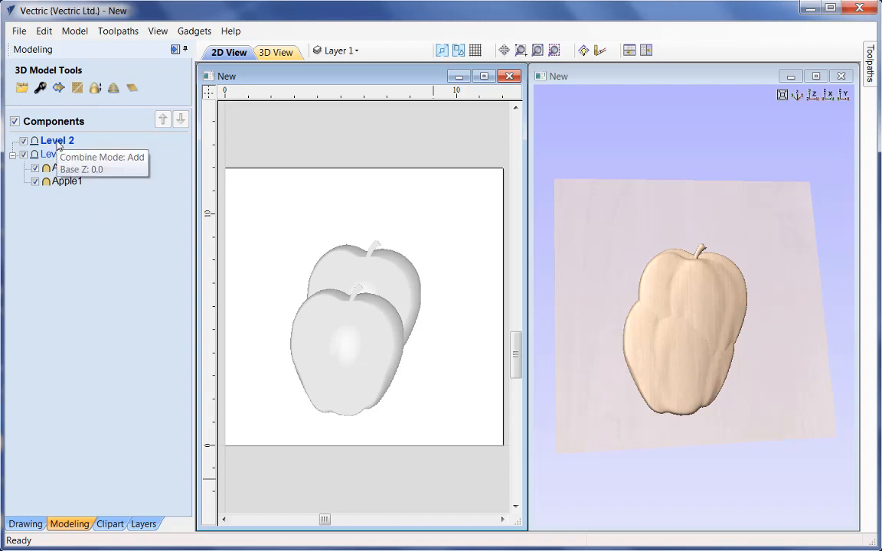
pyautogui.rightClick(37, 144)
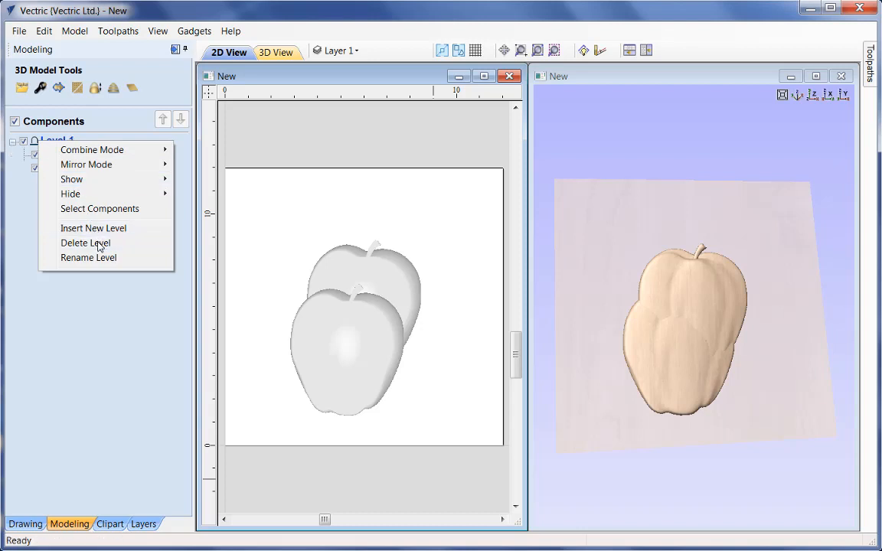
pyautogui.click(98, 243)
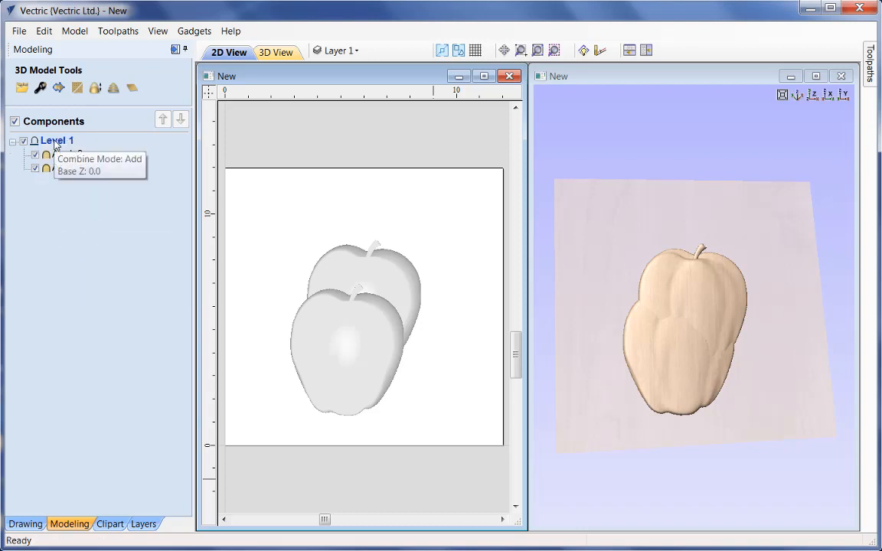
# Step: Rename Level 1 to Apples in the component tree
pyautogui.rightClick(55, 144)
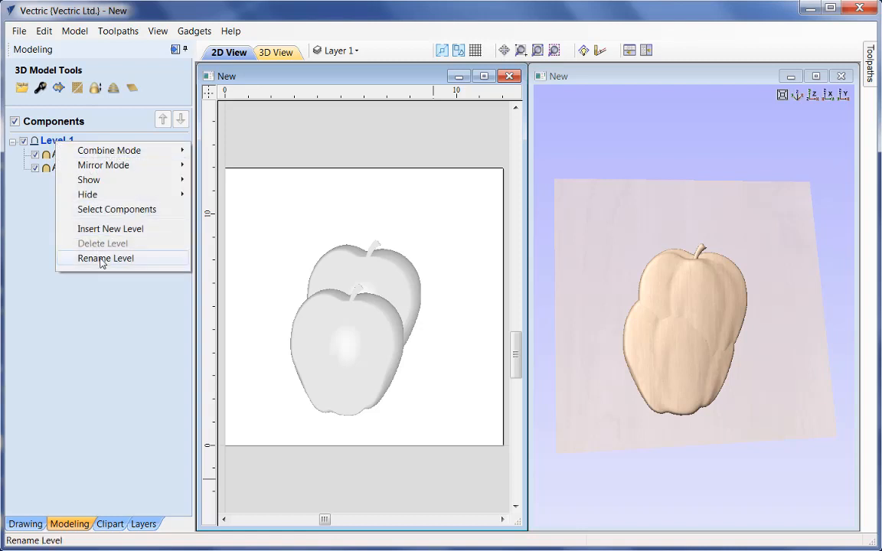
pyautogui.click(101, 260)
pyautogui.write('A')
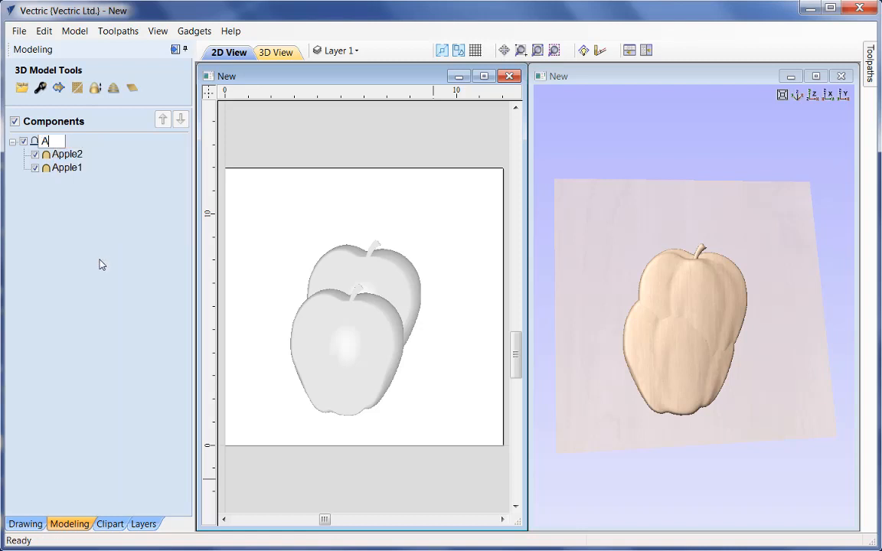
pyautogui.write('pples')
pyautogui.press('Return')
# Step: View the component properties of the Apples level and close them
pyautogui.moveTo(36, 144)
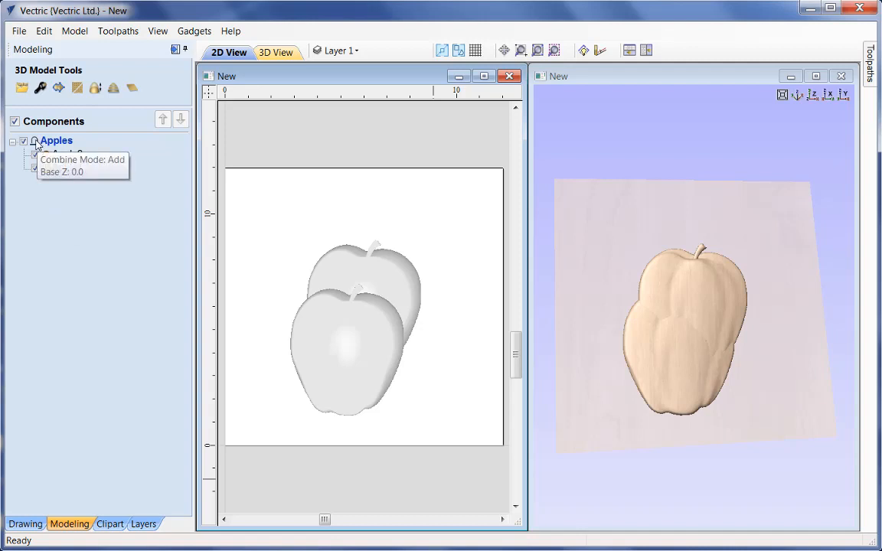
pyautogui.click(46, 139)
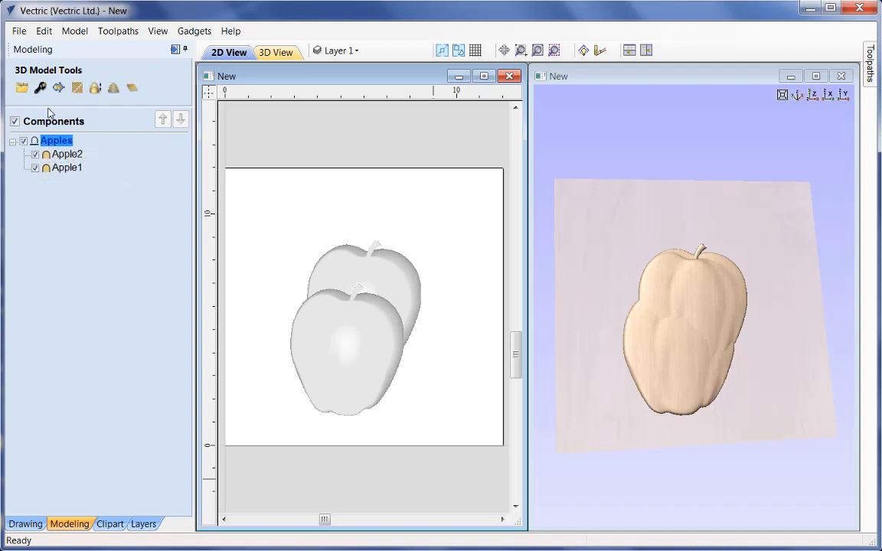
pyautogui.click(40, 89)
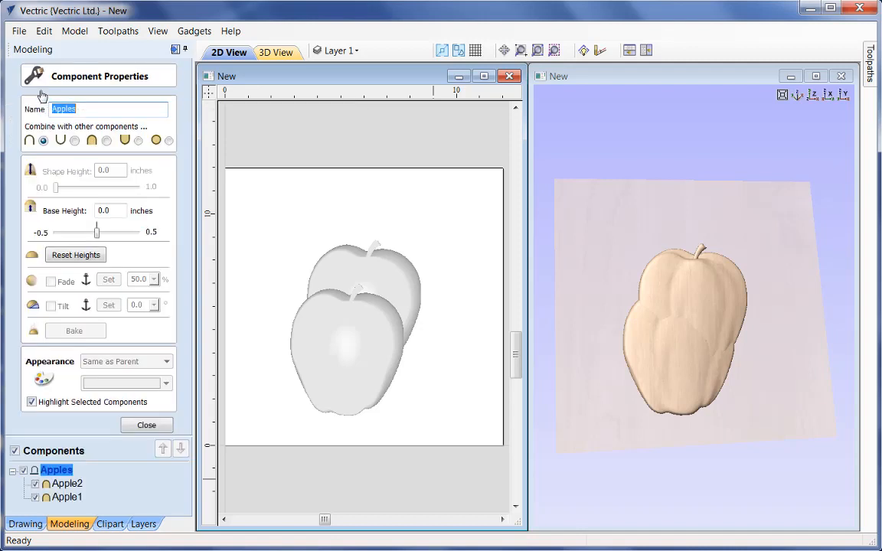
pyautogui.click(146, 426)
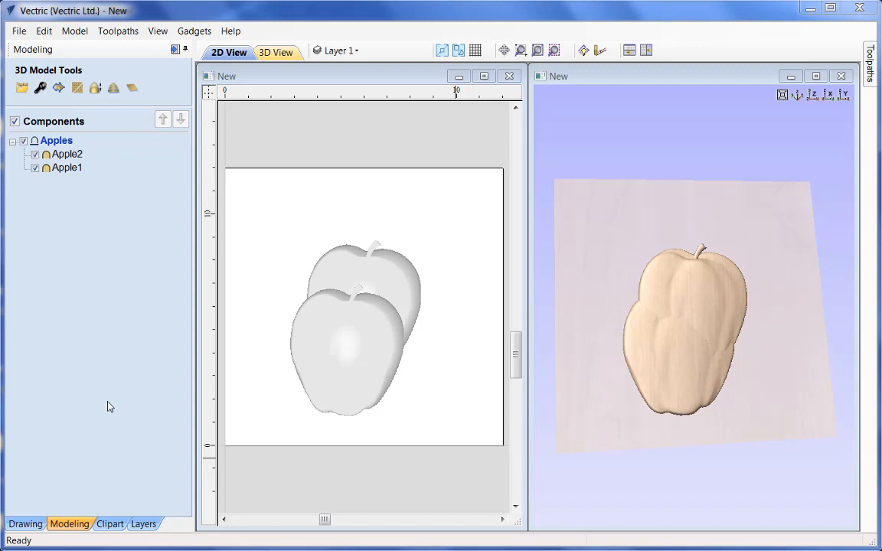
# Step: Select Apple1 from the component tree and again in the 2D view, clearing the selection after each
pyautogui.click(69, 169)
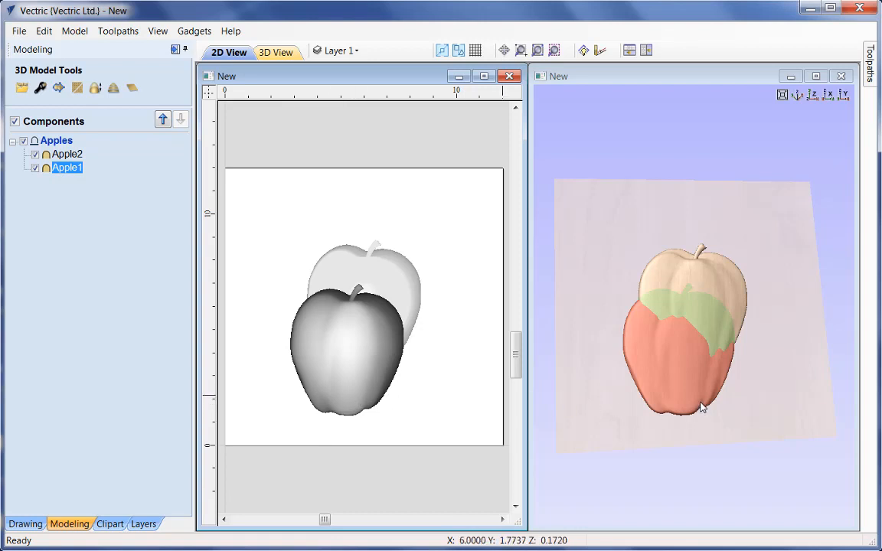
pyautogui.click(341, 159)
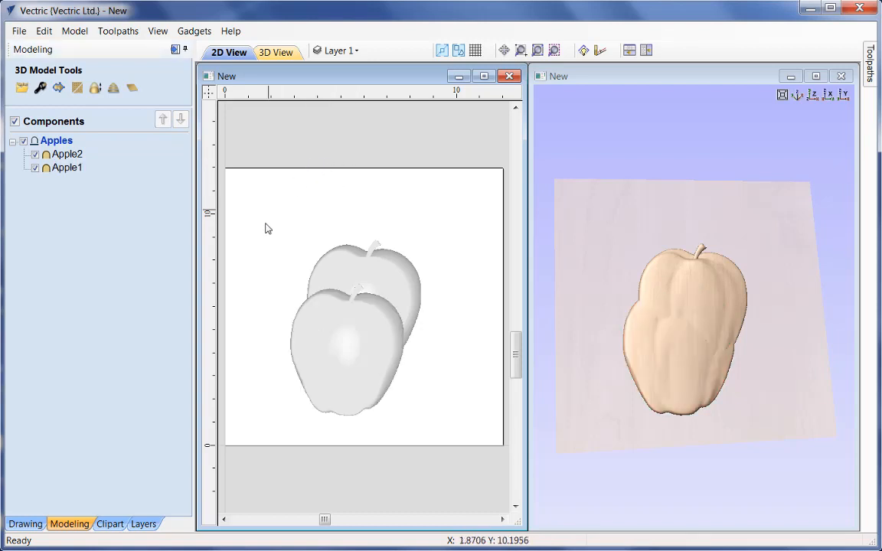
pyautogui.click(343, 372)
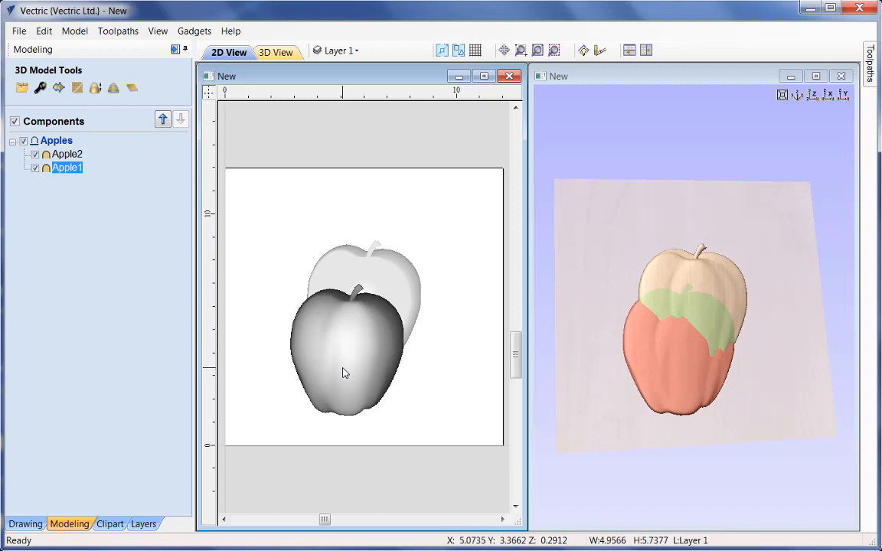
pyautogui.click(347, 157)
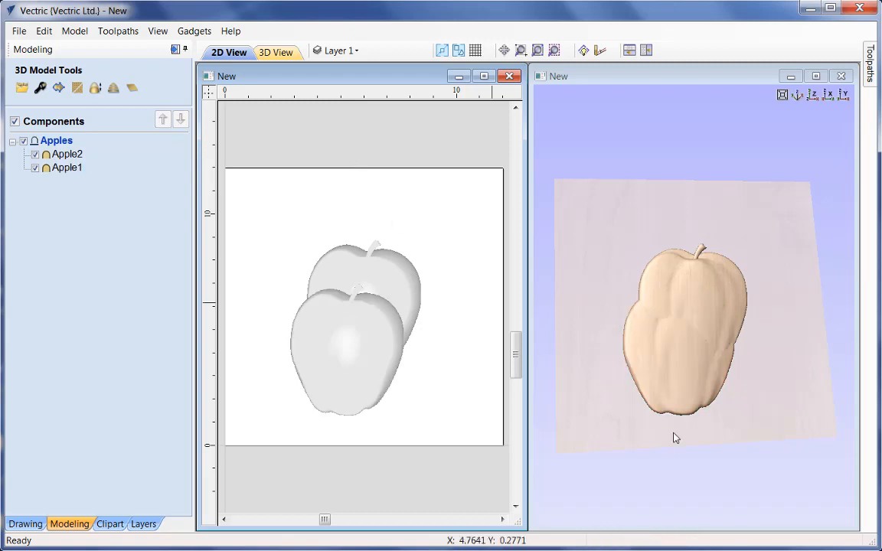
# Step: Select Apple1 in the 3D view, and bring up its transform handles in both the 3D and 2D views
pyautogui.click(680, 383)
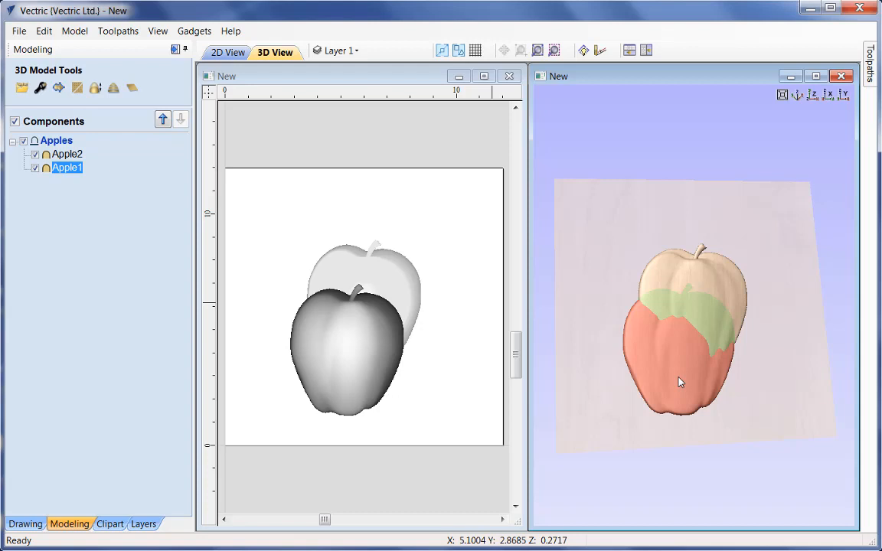
pyautogui.click(680, 383)
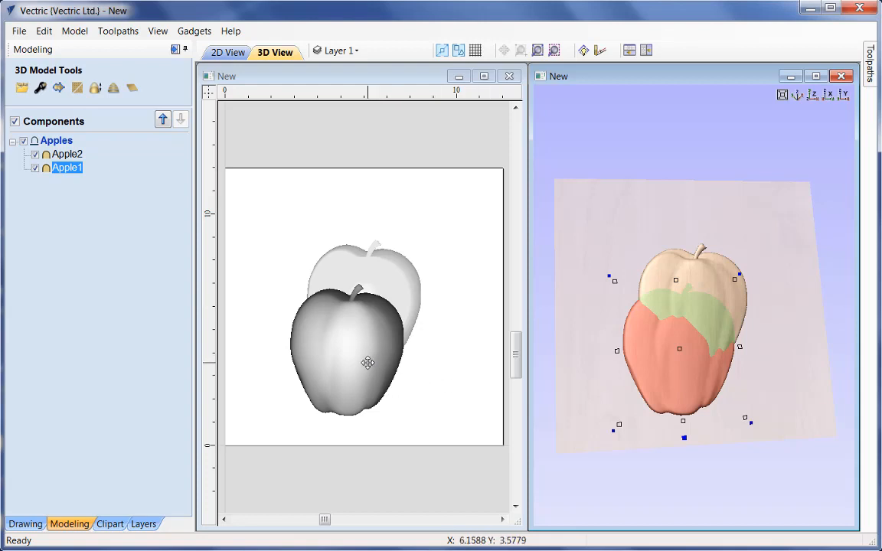
pyautogui.click(669, 477)
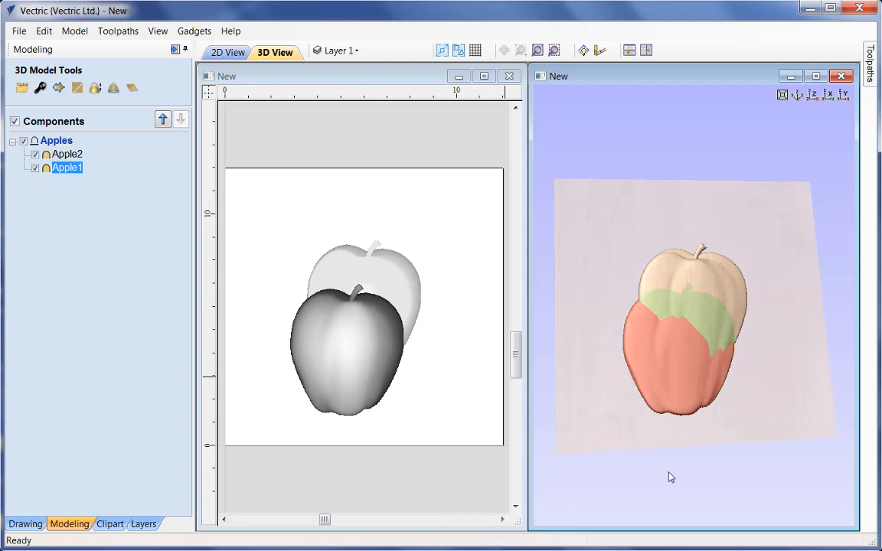
pyautogui.click(343, 389)
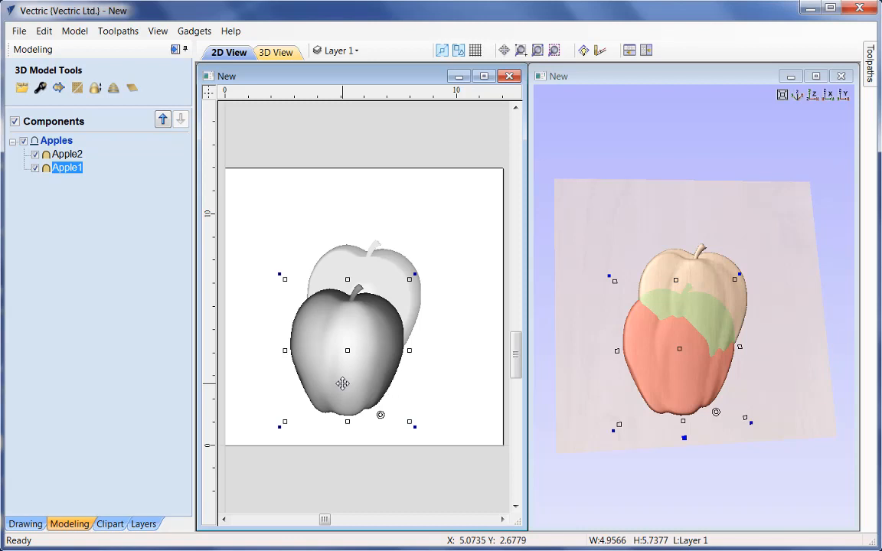
# Step: Close the current apple job without saving its changes
pyautogui.click(19, 31)
pyautogui.click(38, 77)
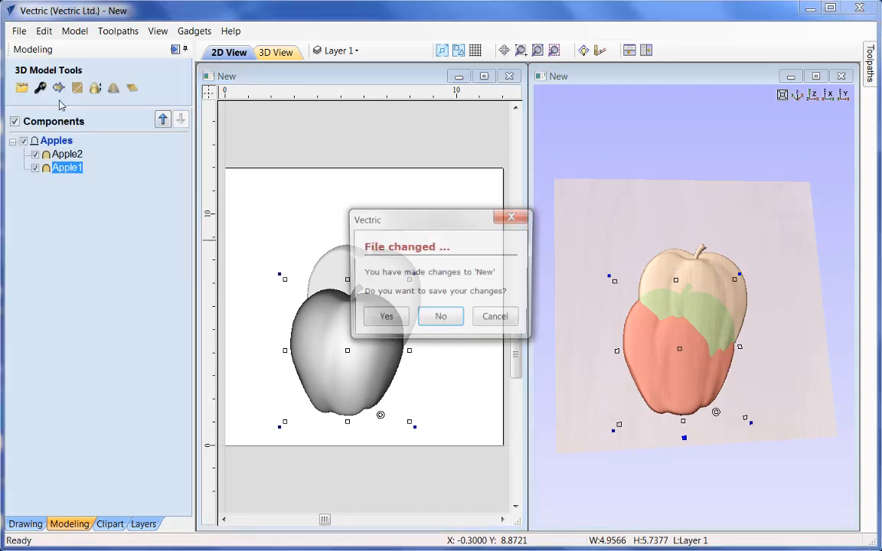
pyautogui.click(440, 318)
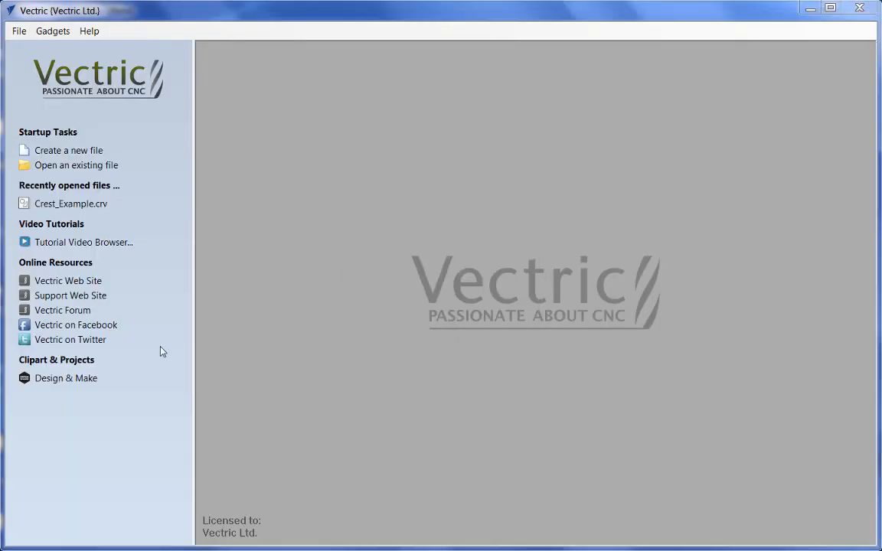
# Step: Open the existing file Crest_Example.crv from the CompTreeGuide_FILES folder
pyautogui.click(80, 166)
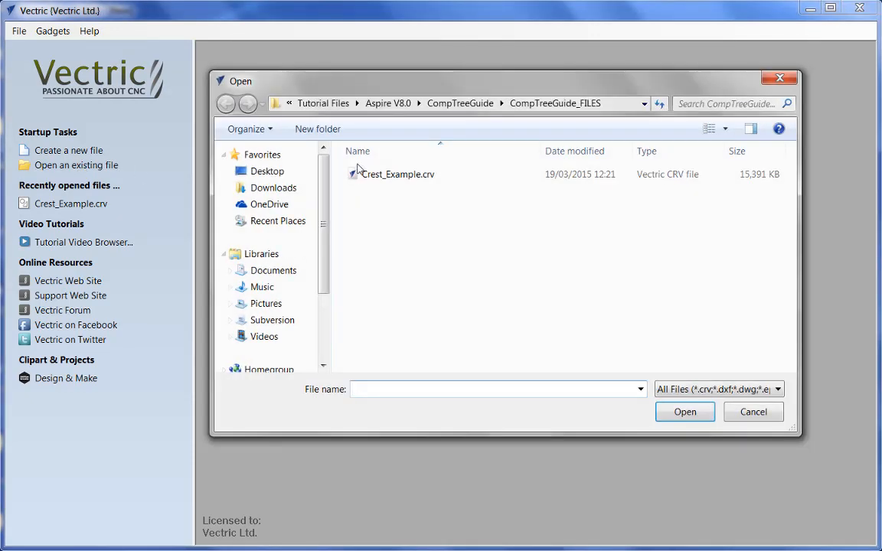
pyautogui.click(364, 173)
pyautogui.click(684, 412)
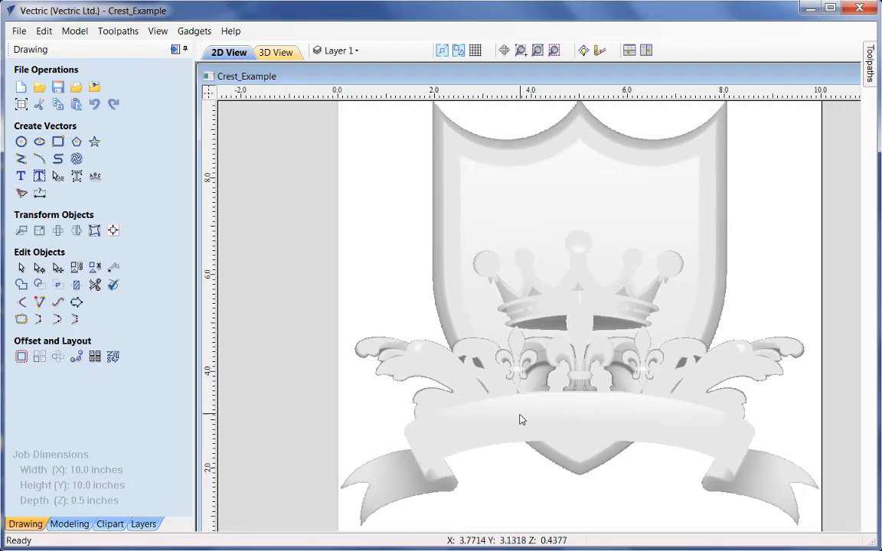
# Step: Select and deselect a flourish in the crest, and tile the 2D and 3D views side by side
pyautogui.click(458, 379)
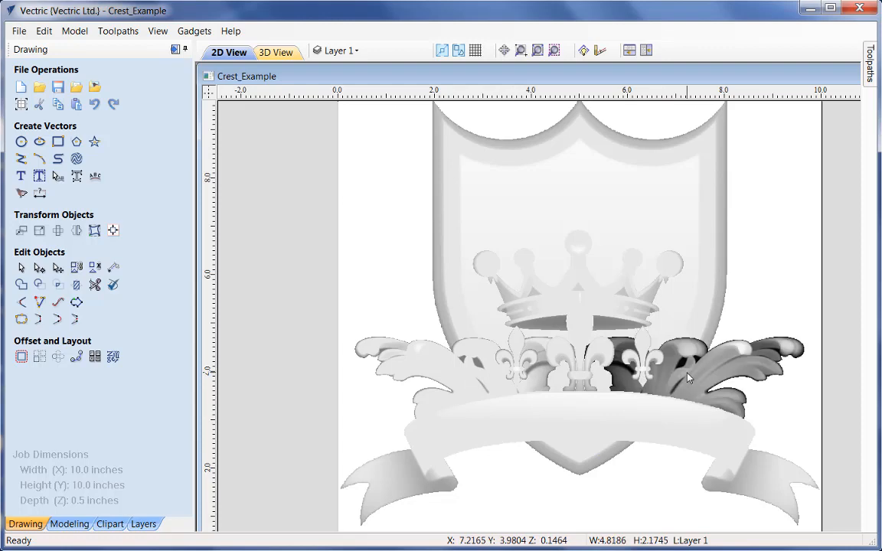
pyautogui.click(841, 365)
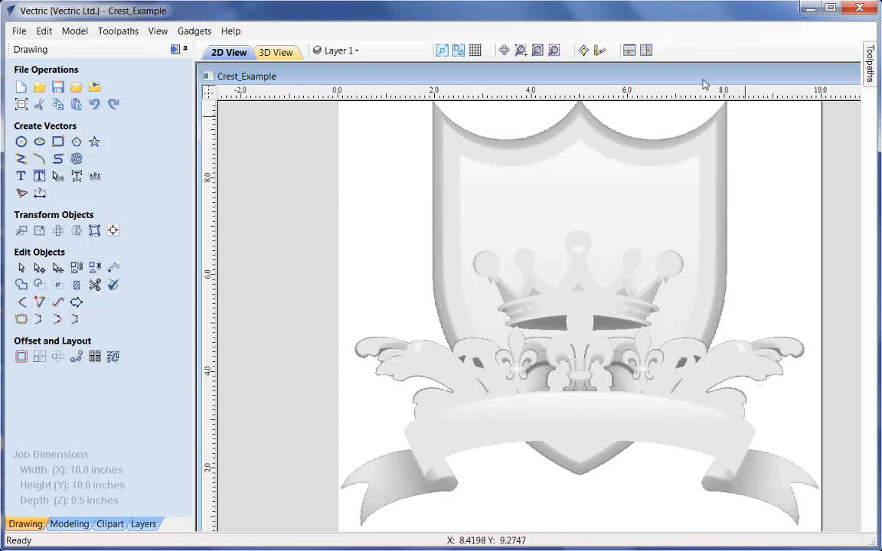
pyautogui.click(647, 51)
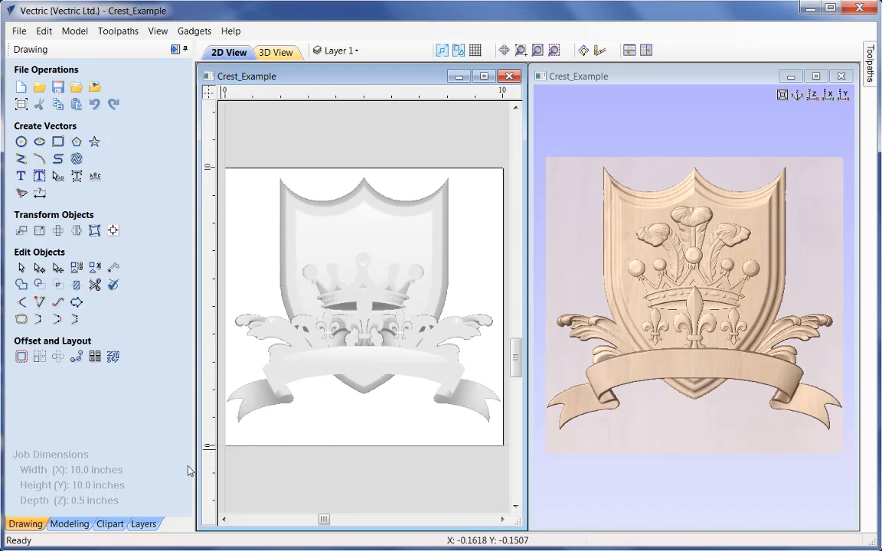
# Step: Hide all of the crest's components in the component tree, and toggle Level 1 with the shield on and off
pyautogui.click(71, 525)
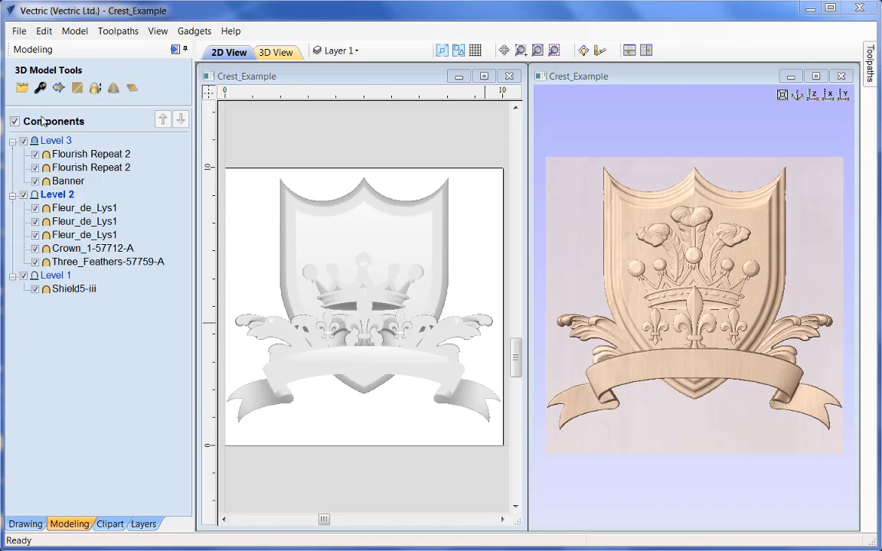
pyautogui.click(14, 121)
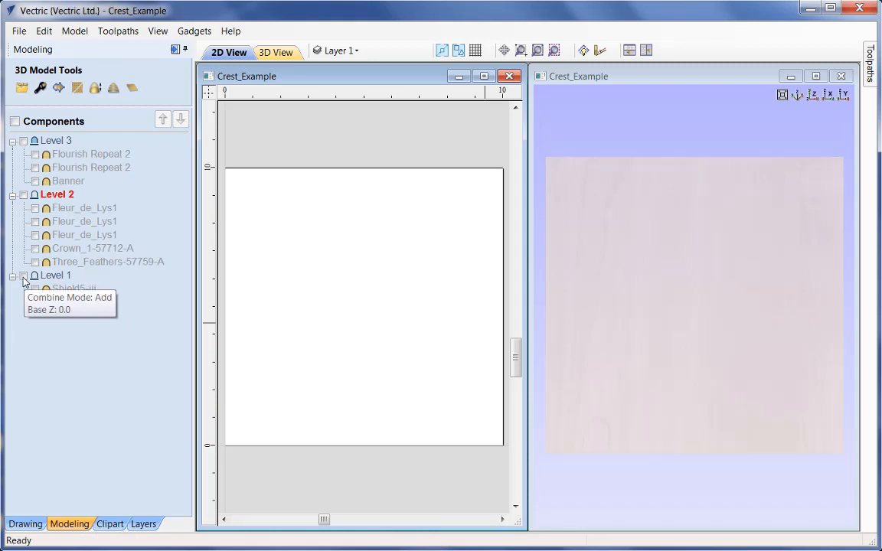
pyautogui.click(24, 277)
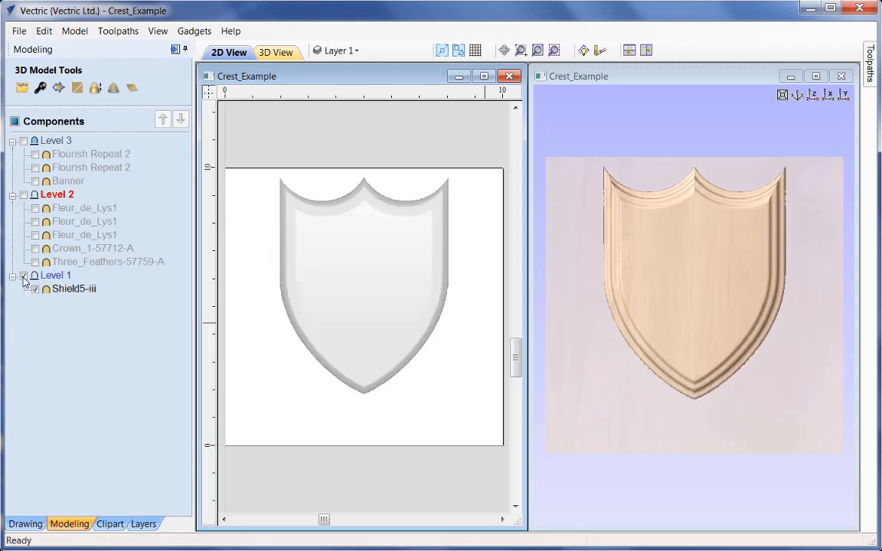
pyautogui.click(23, 277)
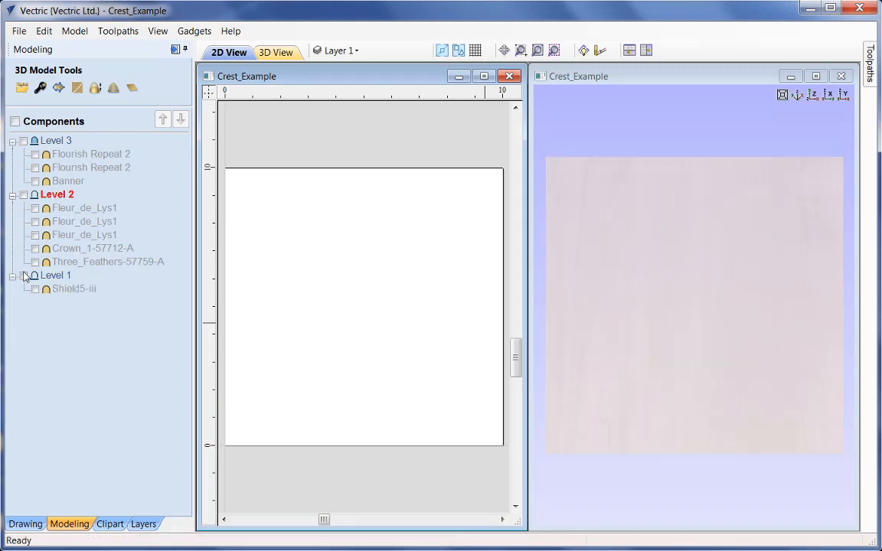
# Step: Toggle Level 2 on and off, and do the same with Level 3, to see which components each holds
pyautogui.click(24, 196)
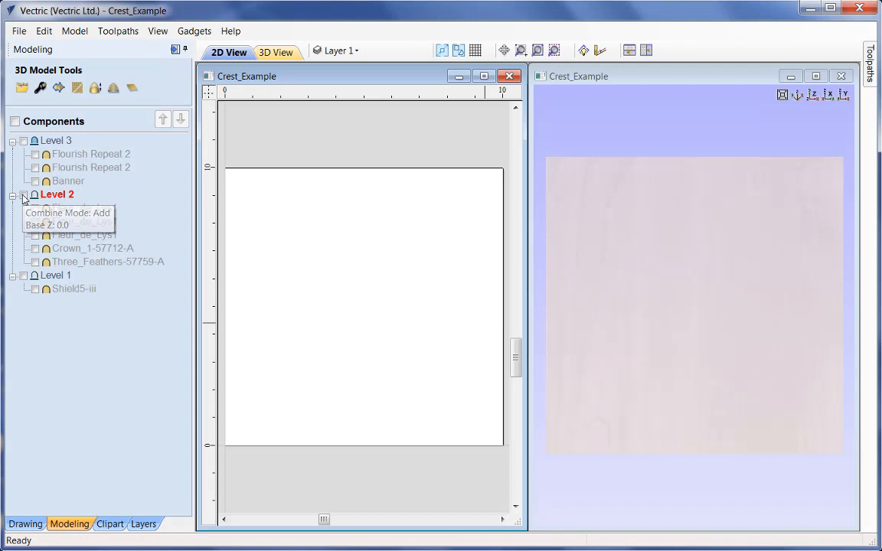
pyautogui.click(23, 197)
pyautogui.click(24, 141)
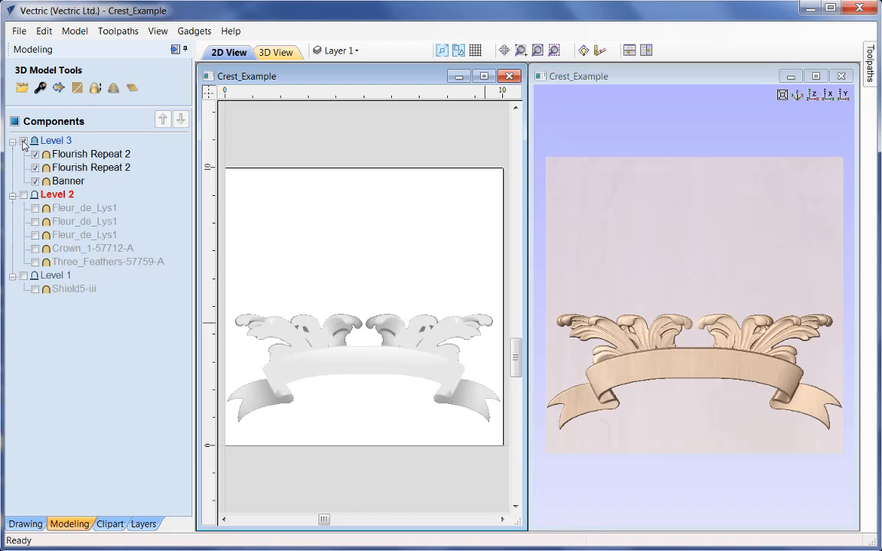
pyautogui.click(23, 142)
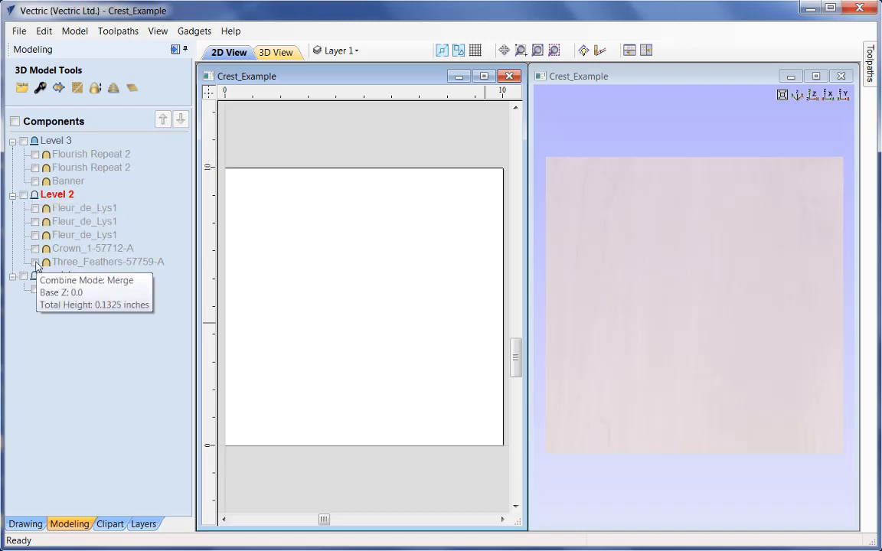
# Step: Turn on Level 2 and show only its Three_Feathers-57759-A component
pyautogui.click(24, 194)
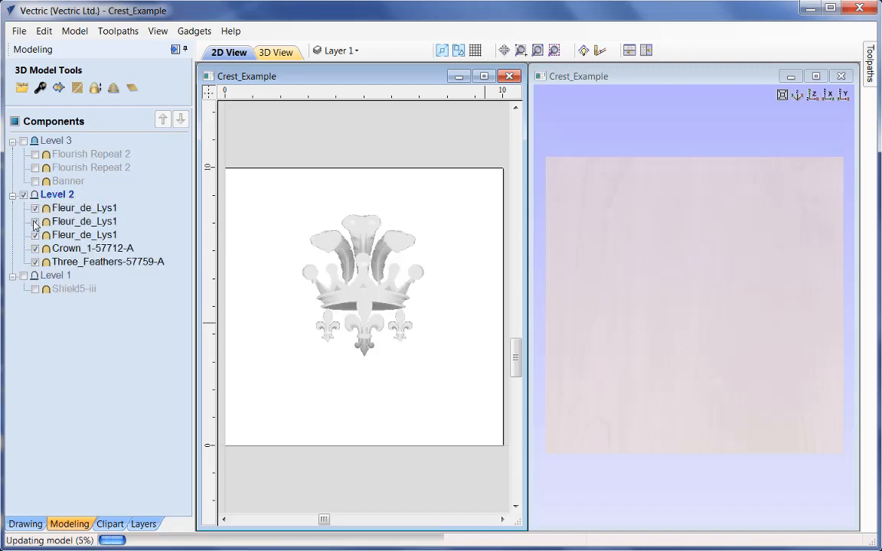
pyautogui.rightClick(47, 265)
pyautogui.moveTo(153, 394)
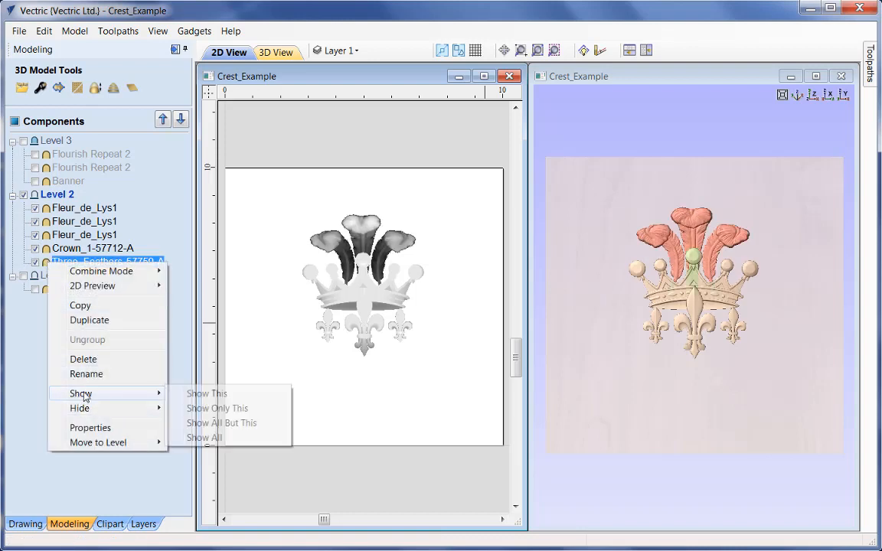
pyautogui.click(197, 408)
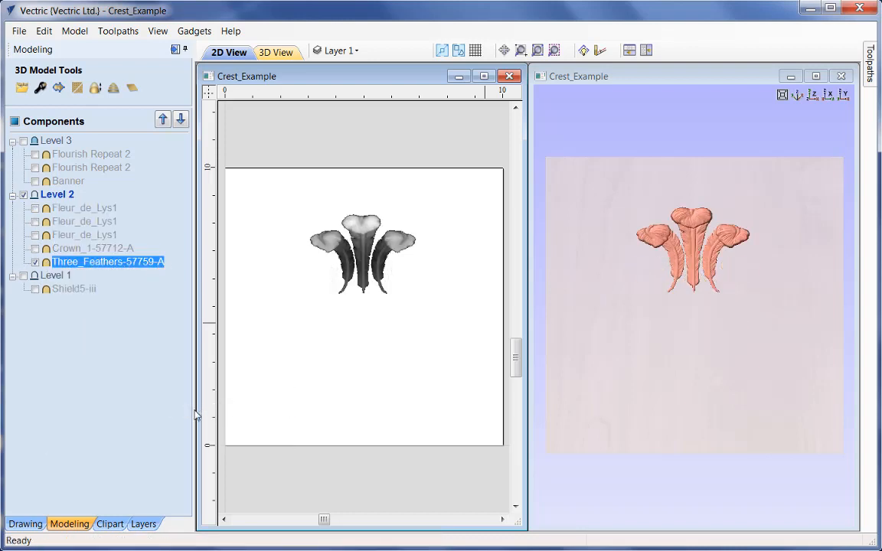
# Step: Show Crown_1-57712-A together with the feathers and inspect their overlap up close in the 3D view
pyautogui.click(34, 249)
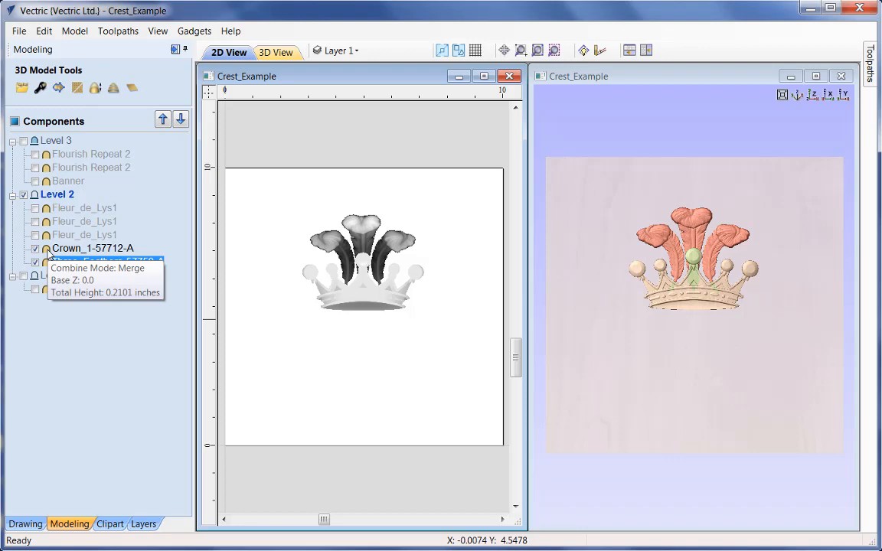
pyautogui.click(680, 335)
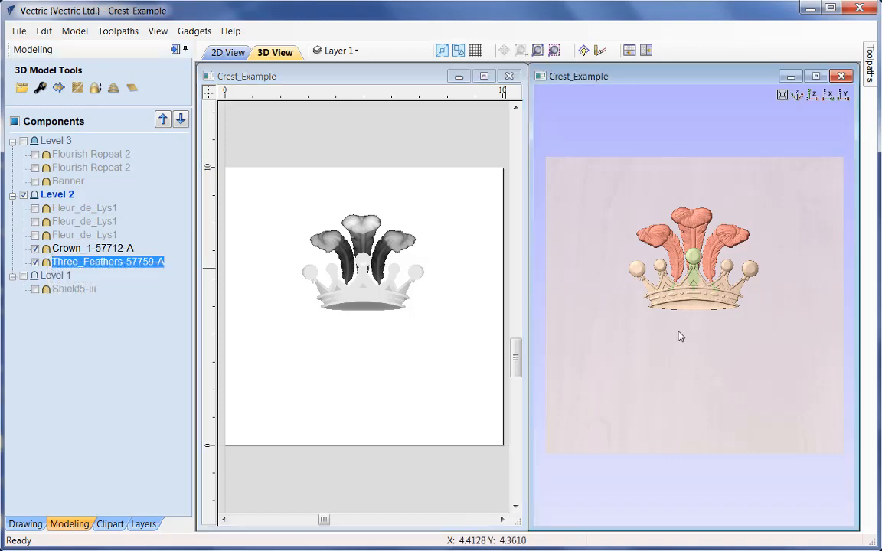
pyautogui.scroll(5, 659, 356)
pyautogui.scroll(5, 657, 351)
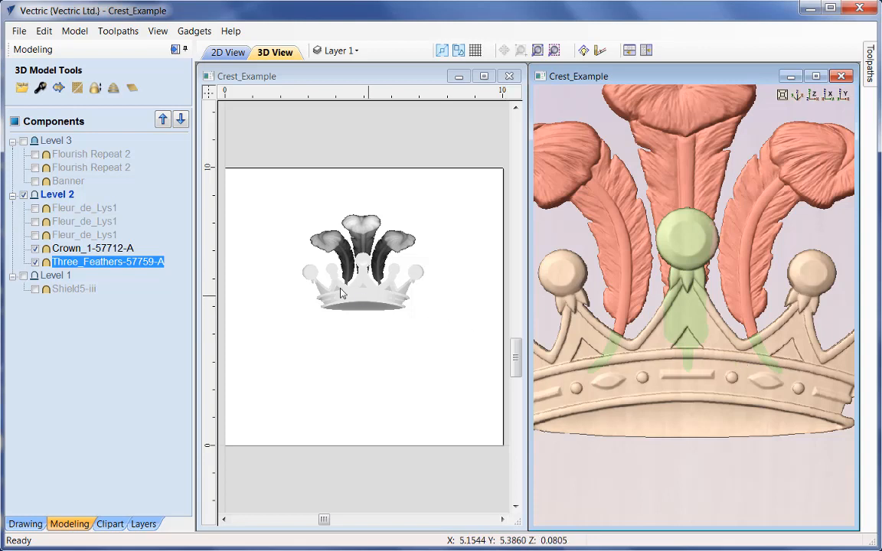
pyautogui.moveTo(112, 251)
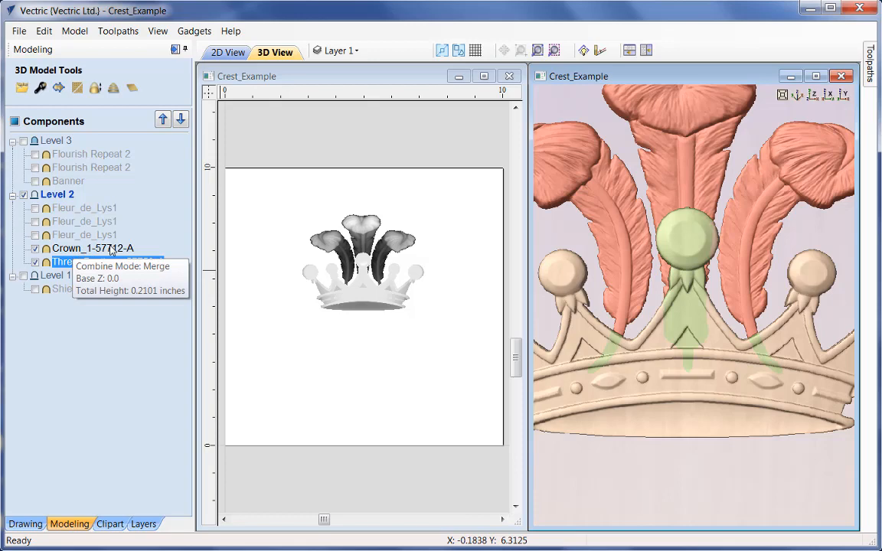
# Step: Change the combine mode of Crown_1-57712-A to Add and deselect the crown to view the result
pyautogui.click(49, 252)
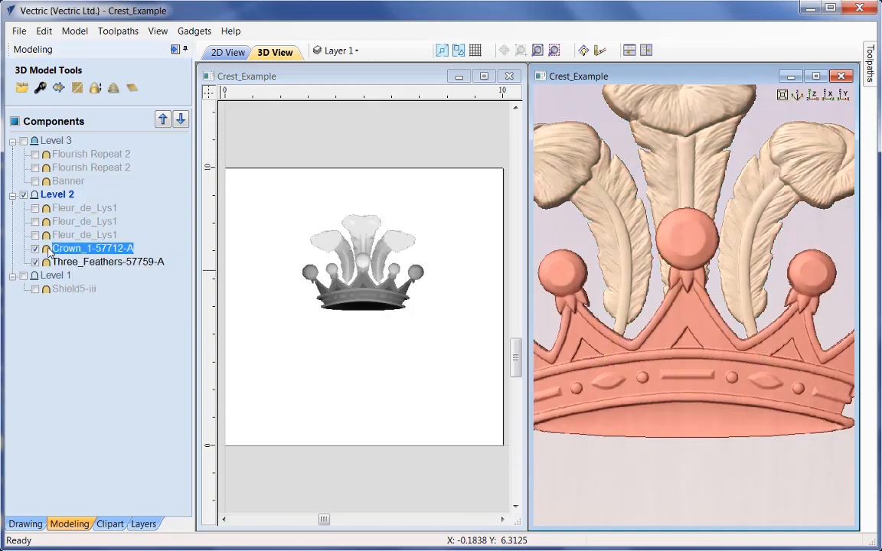
pyautogui.rightClick(49, 252)
pyautogui.moveTo(163, 264)
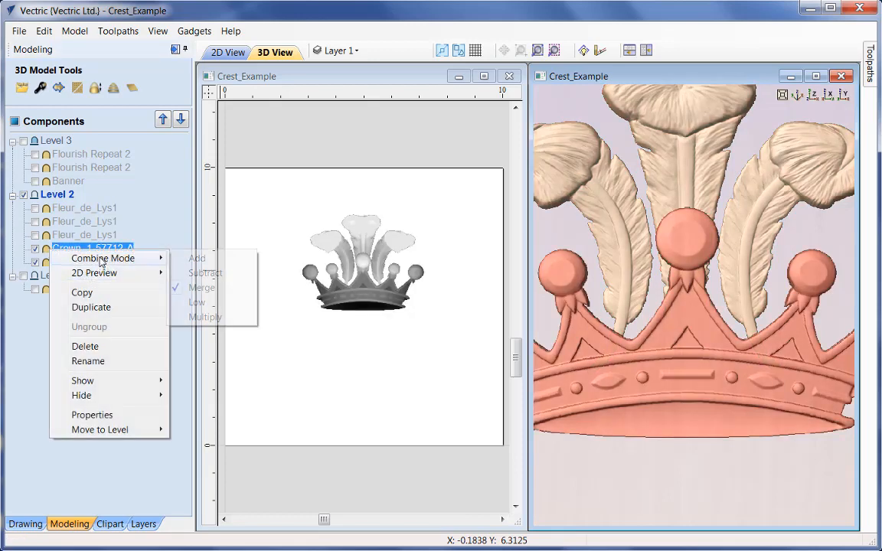
pyautogui.click(193, 272)
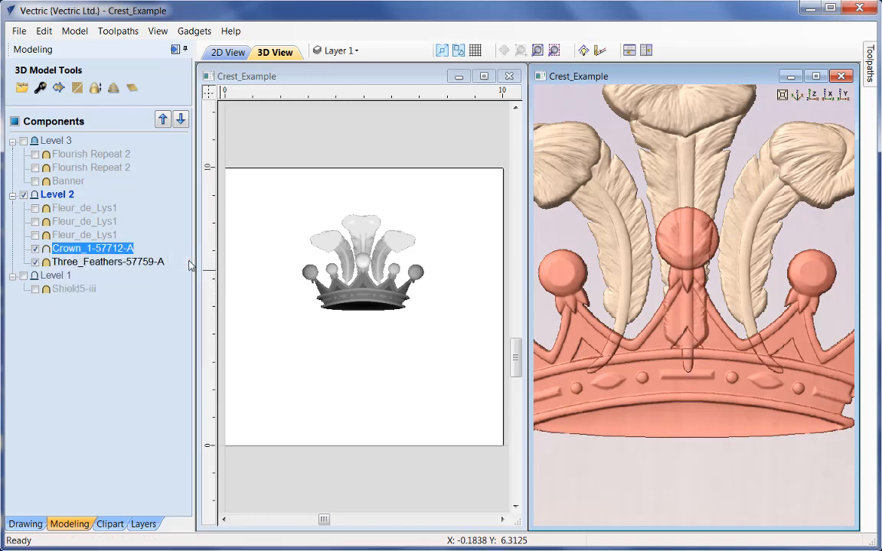
pyautogui.click(591, 454)
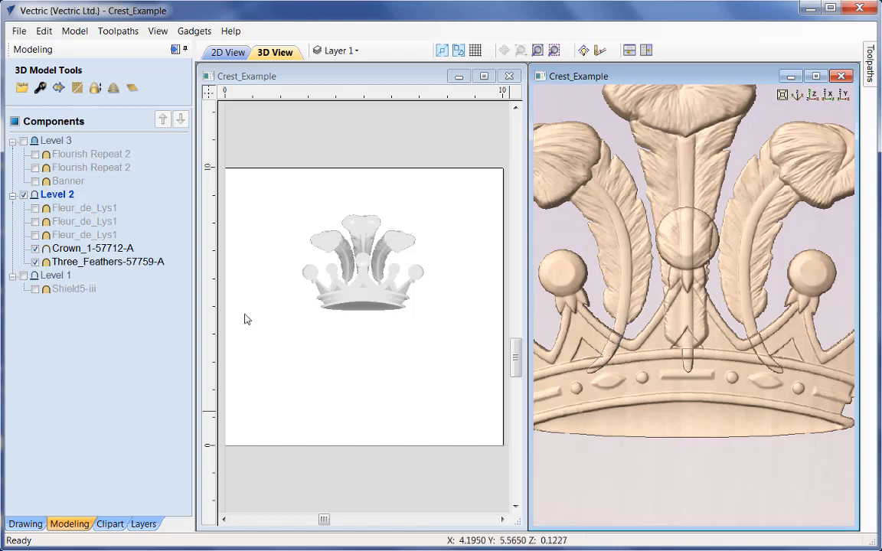
# Step: Set the combine mode of Crown_1-57712-A back to Merge and deselect it
pyautogui.rightClick(72, 253)
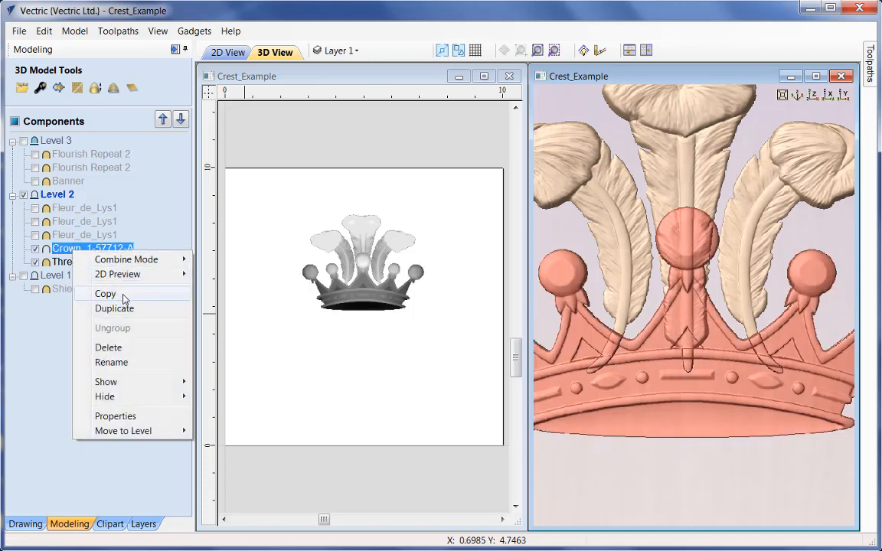
pyautogui.moveTo(129, 266)
pyautogui.click(224, 288)
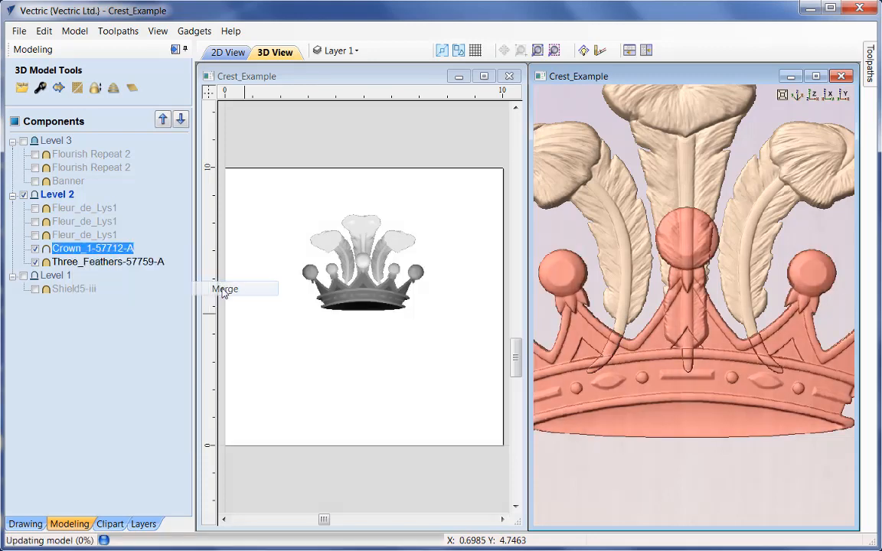
pyautogui.click(714, 512)
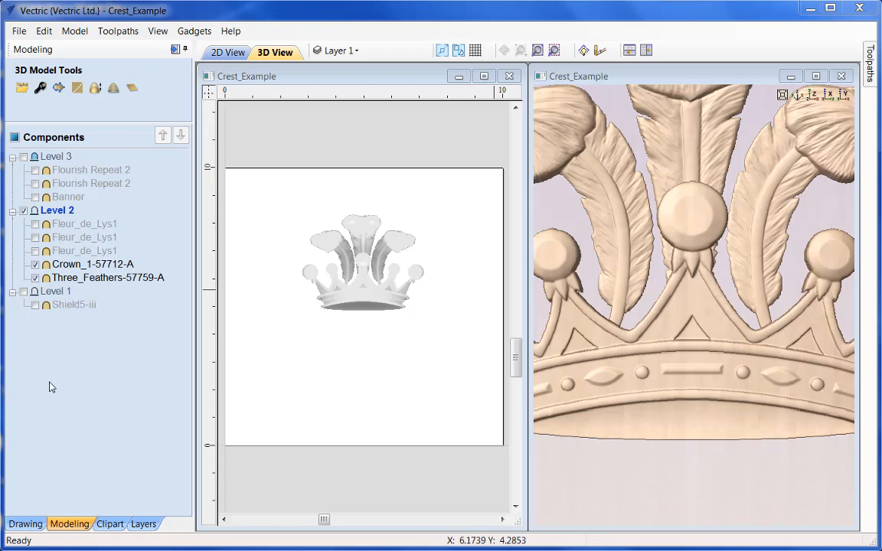
# Step: Show the three Fleur_de_Lys1 components in Level 2 and inspect the merged model from an angle in 3D
pyautogui.click(35, 252)
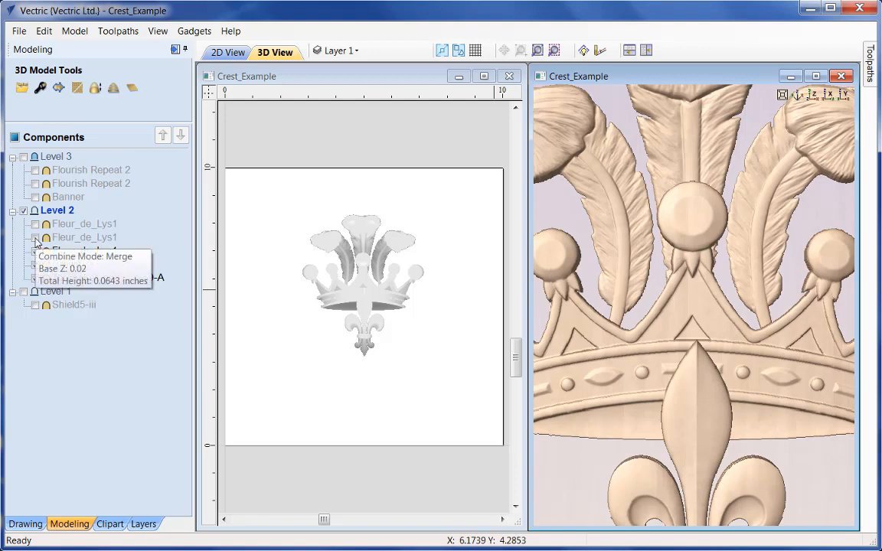
pyautogui.click(35, 238)
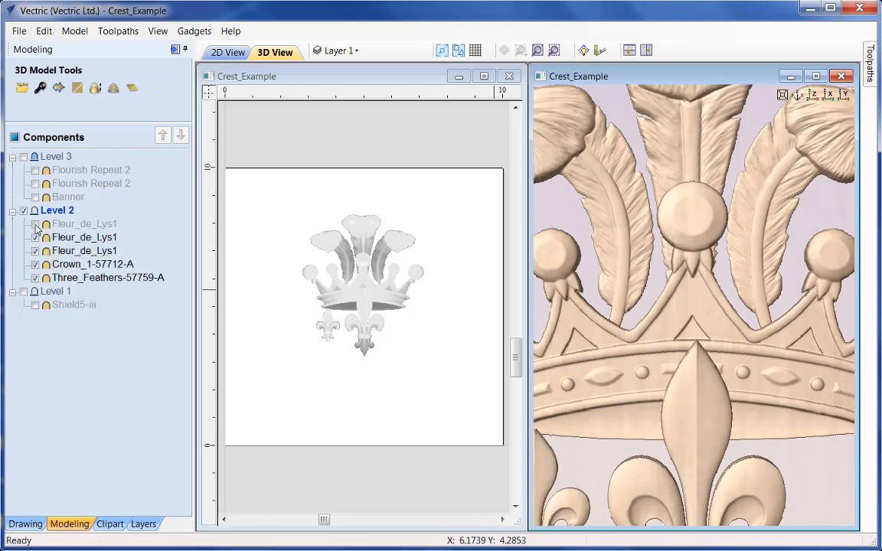
pyautogui.click(35, 225)
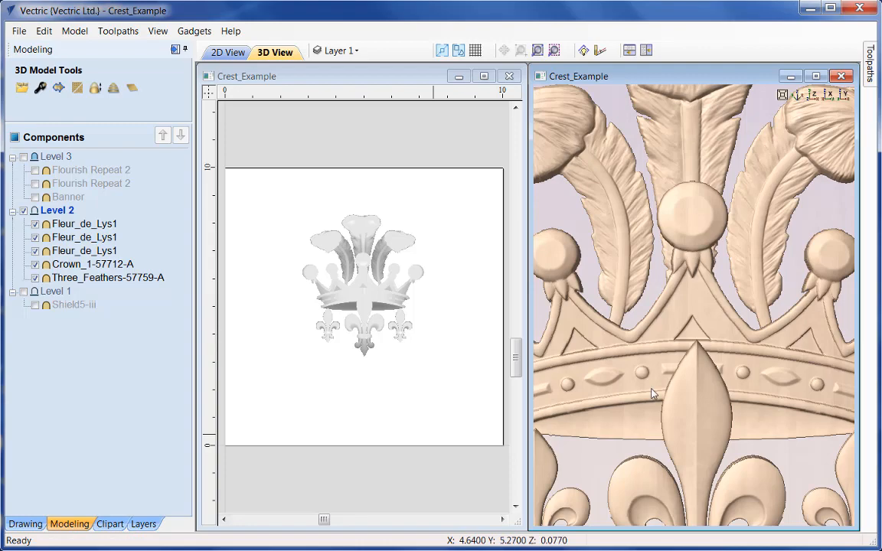
pyautogui.scroll(-5, 651, 392)
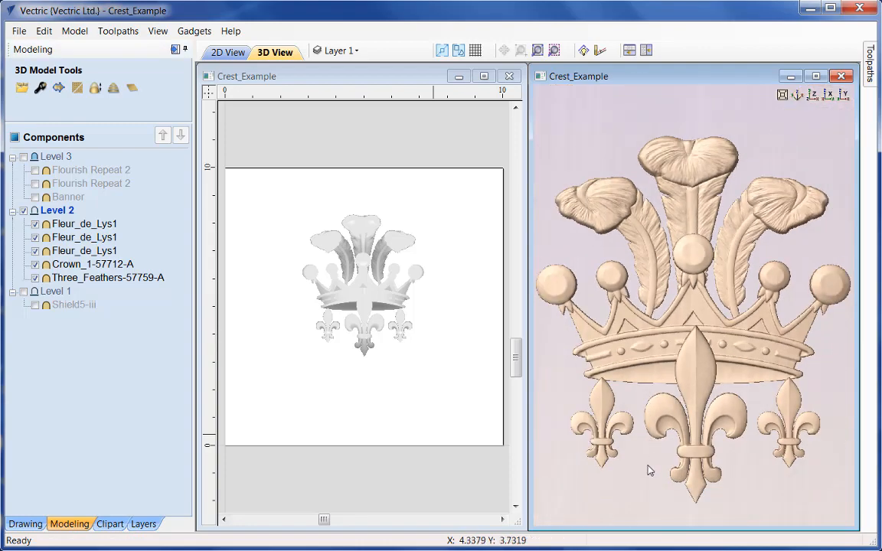
pyautogui.moveTo(589, 422); pyautogui.dragTo(696, 368)
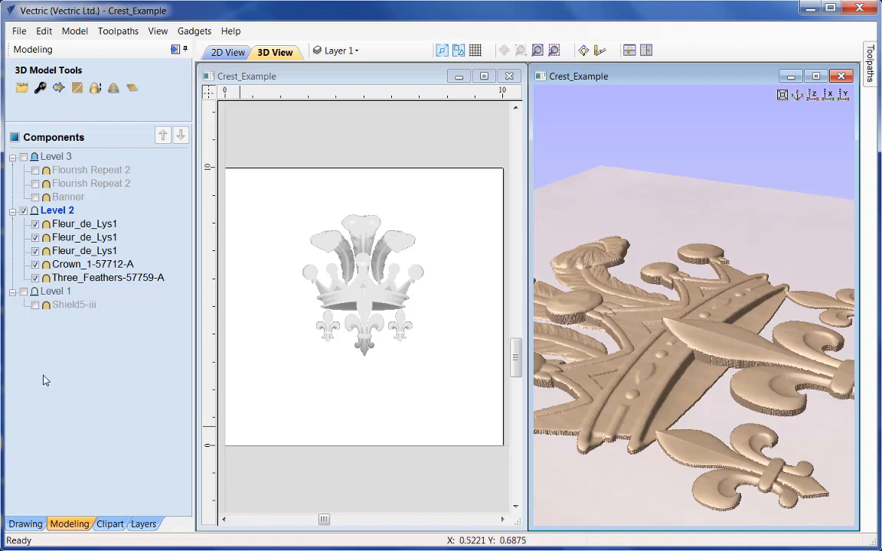
# Step: Hide Level 2, turn on Level 3, and show only its Banner component
pyautogui.click(24, 210)
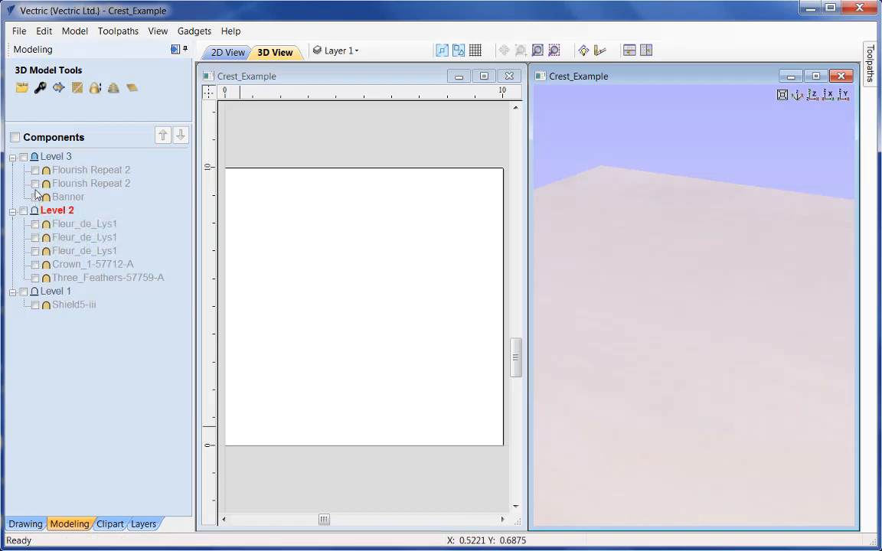
pyautogui.click(24, 157)
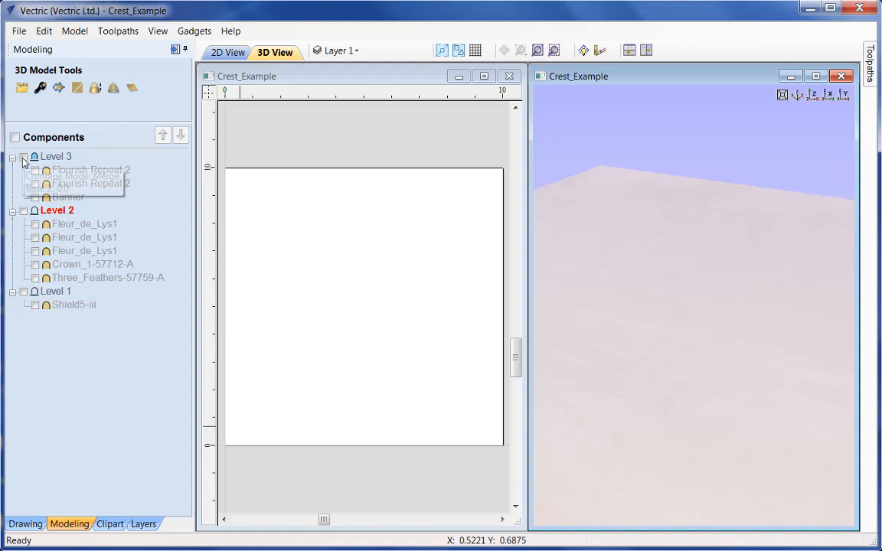
pyautogui.rightClick(55, 197)
pyautogui.moveTo(127, 331)
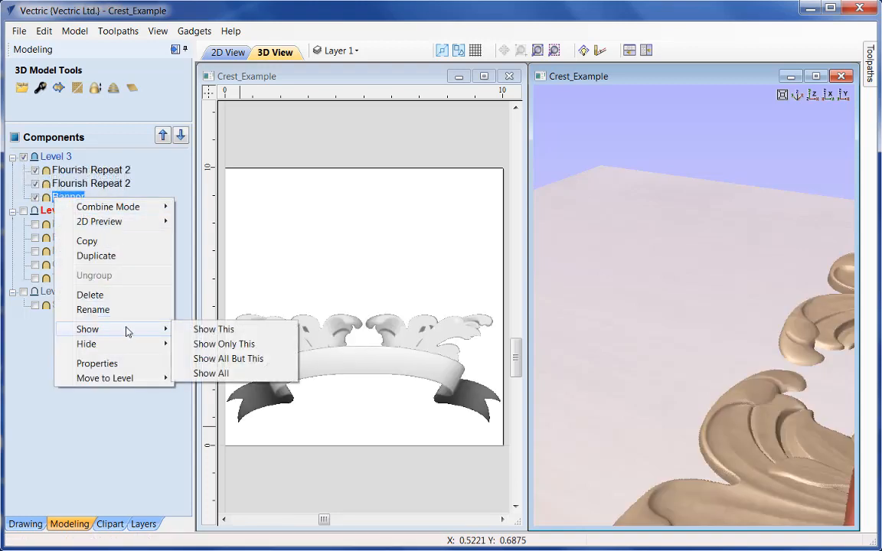
pyautogui.click(223, 342)
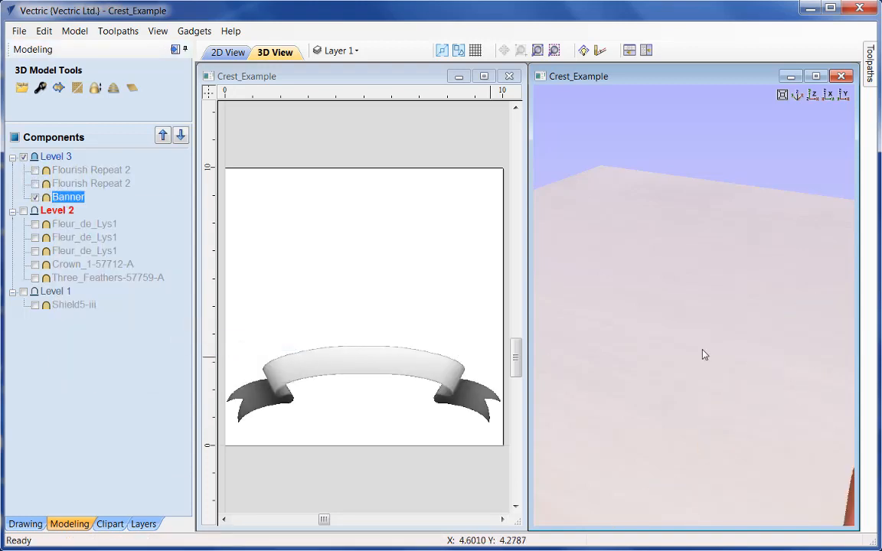
# Step: Show both Flourish Repeat 2 components alongside the banner and view how they merge in 3D
pyautogui.moveTo(703, 355); pyautogui.dragTo(709, 465)
pyautogui.scroll(-2, 705, 328)
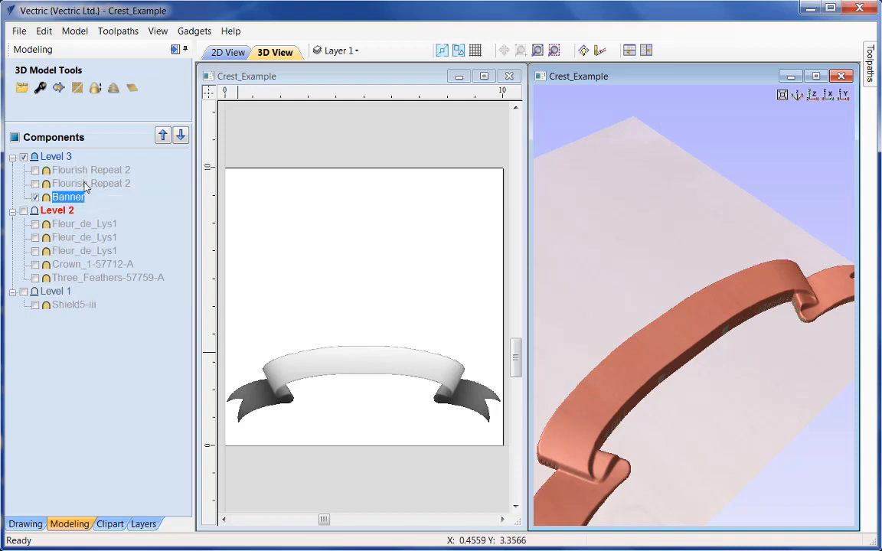
pyautogui.moveTo(77, 171)
pyautogui.moveTo(46, 187)
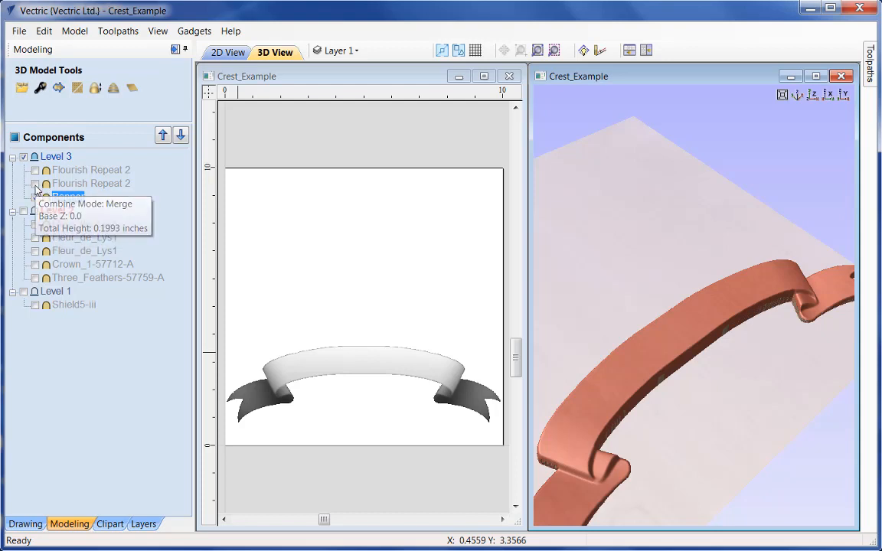
pyautogui.click(34, 184)
pyautogui.moveTo(673, 430); pyautogui.dragTo(770, 416)
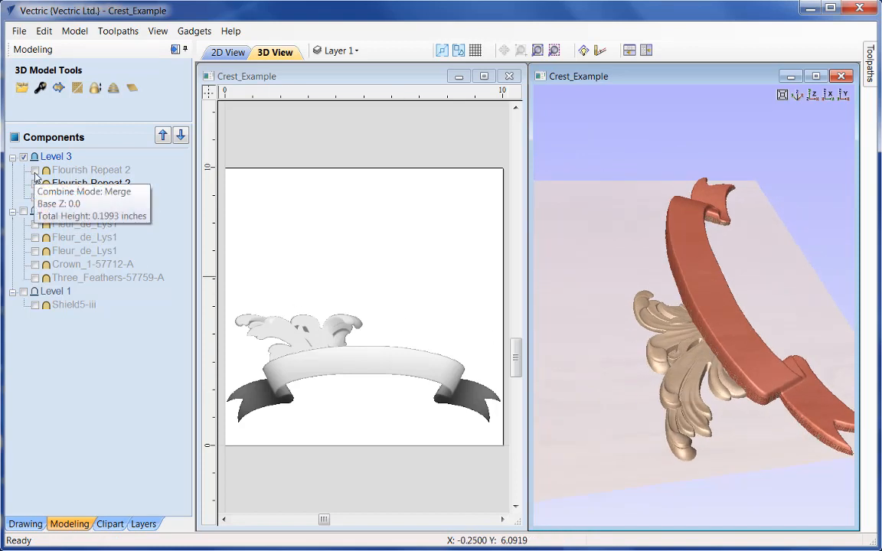
pyautogui.click(35, 170)
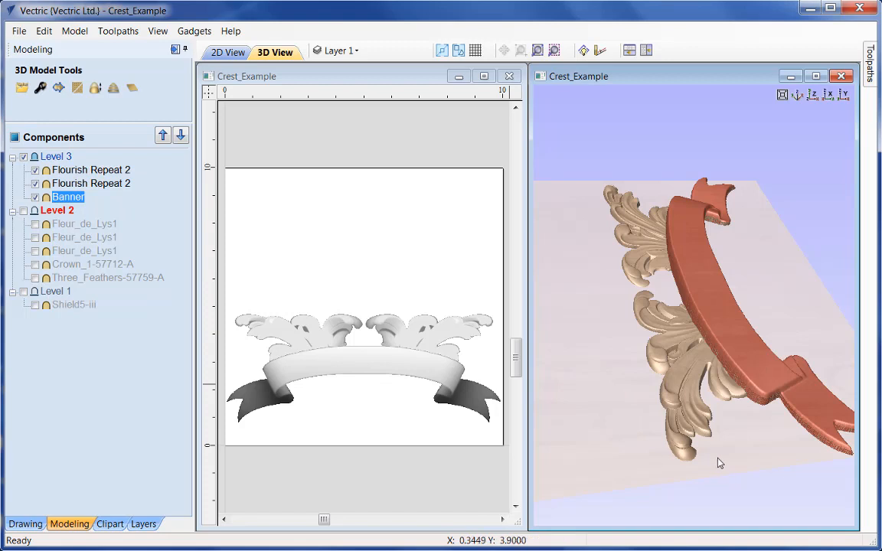
# Step: Hide Level 3 and show Level 1 with the shield
pyautogui.click(24, 157)
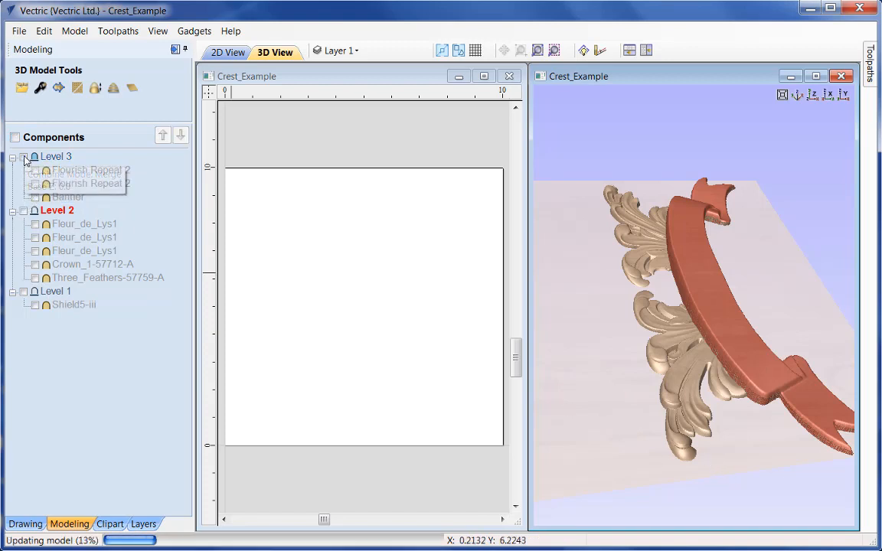
pyautogui.click(24, 292)
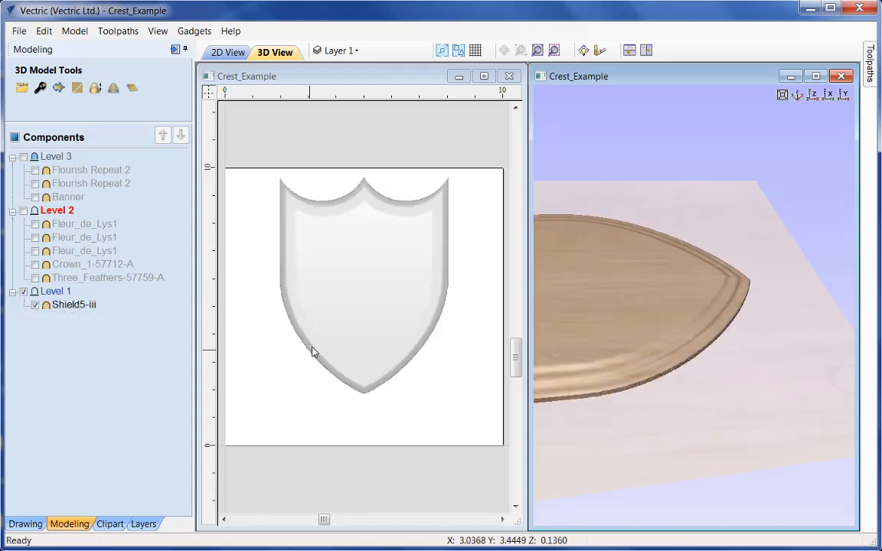
pyautogui.click(409, 357)
pyautogui.moveTo(408, 357); pyautogui.dragTo(389, 414, button='middle')
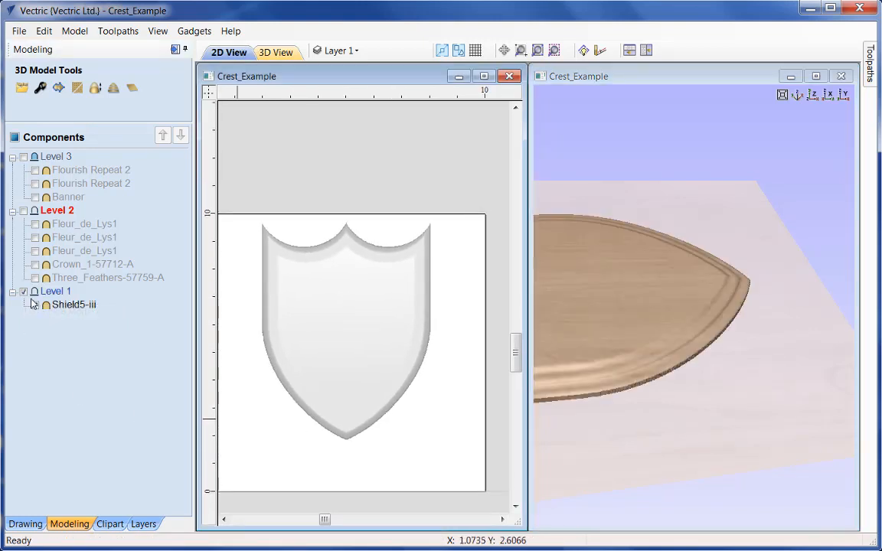
# Step: Show Level 2 together with the Level 1 shield and inspect the combined model at an angle in 3D
pyautogui.moveTo(34, 293)
pyautogui.moveTo(37, 214)
pyautogui.click(24, 211)
pyautogui.moveTo(644, 275); pyautogui.dragTo(680, 250)
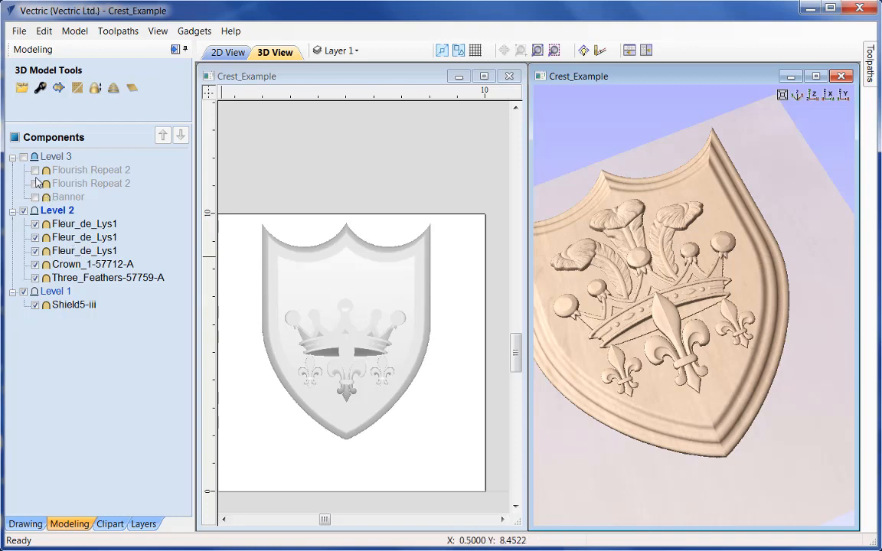
pyautogui.moveTo(35, 159)
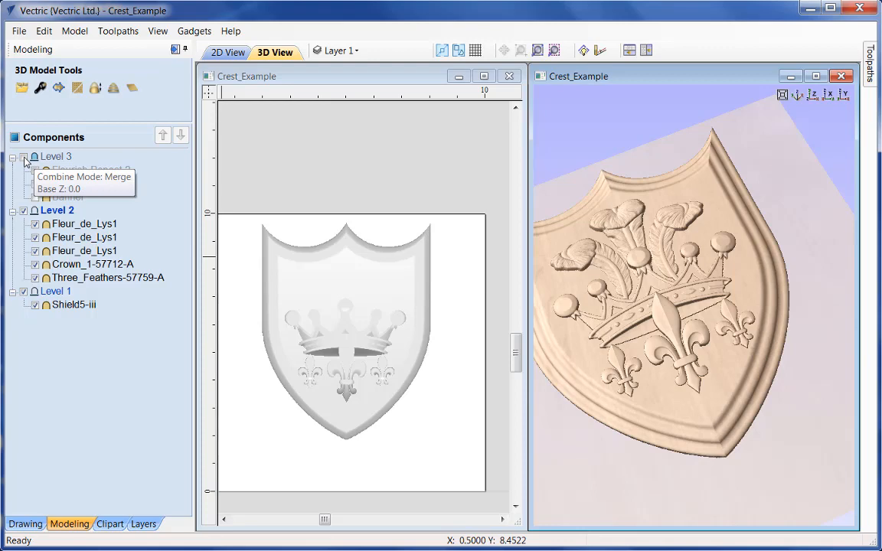
# Step: Show Level 3 over the shield and Level 2, and inspect the complete crest from another angle in 3D
pyautogui.click(25, 158)
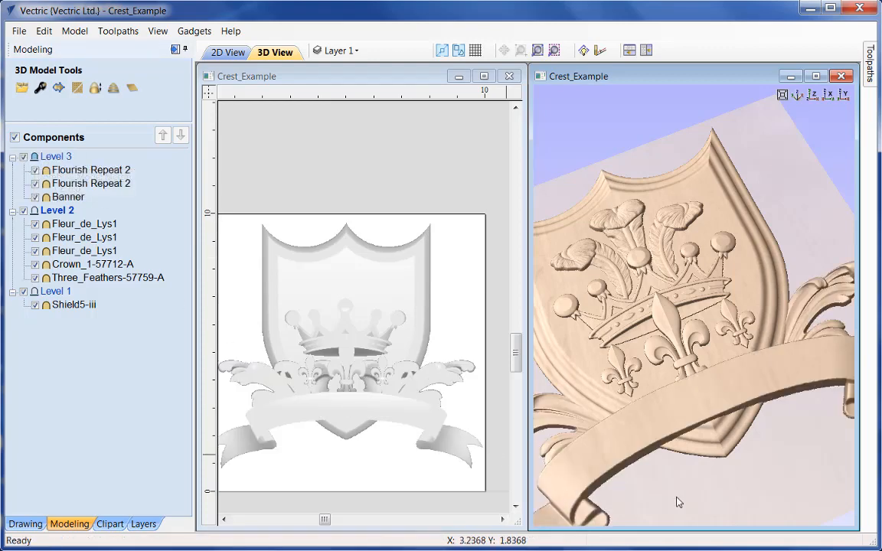
pyautogui.moveTo(677, 502); pyautogui.dragTo(690, 373)
pyautogui.moveTo(773, 363); pyautogui.dragTo(694, 377)
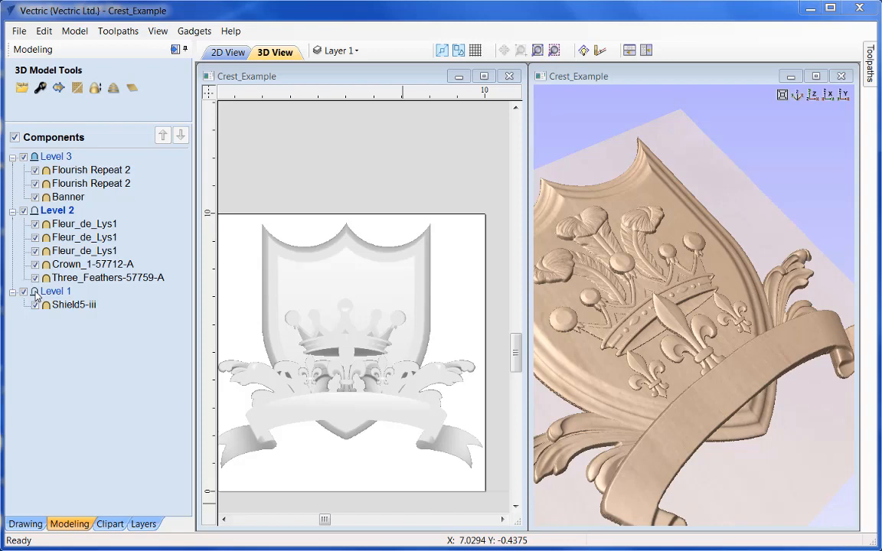
# Step: Move Level 1 to the top of the component tree, above Level 3
pyautogui.moveTo(35, 292); pyautogui.dragTo(68, 157)
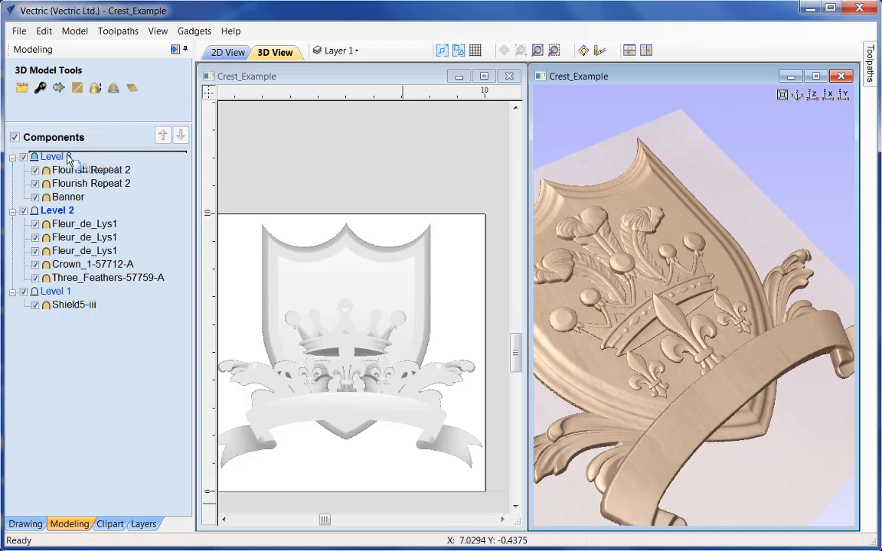
pyautogui.moveTo(68, 158); pyautogui.dragTo(69, 158)
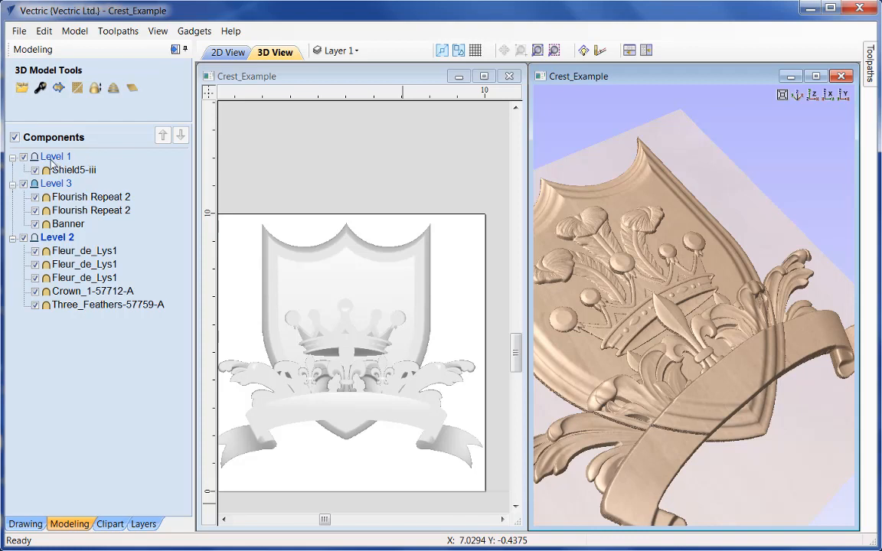
# Step: Hide all components and show Level 2, Level 3 and Level 1 one after another to examine the new stacking order
pyautogui.click(15, 139)
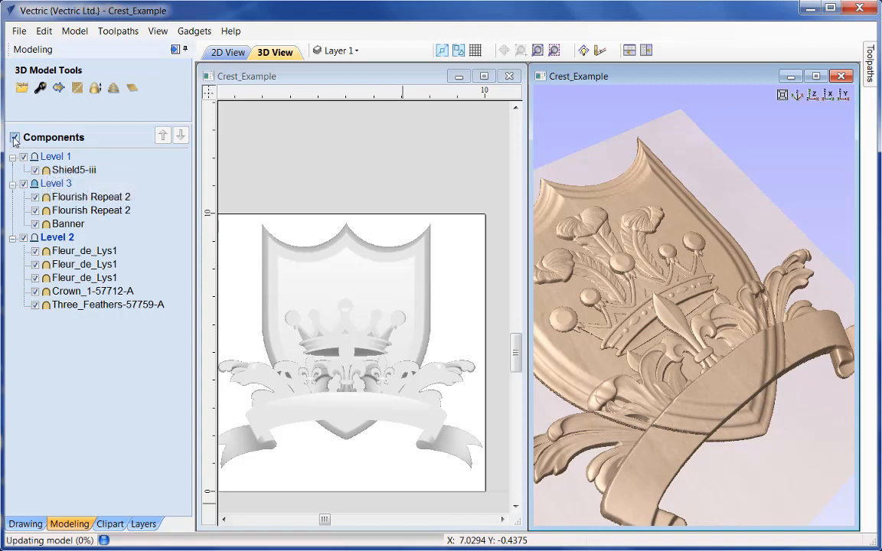
pyautogui.click(24, 239)
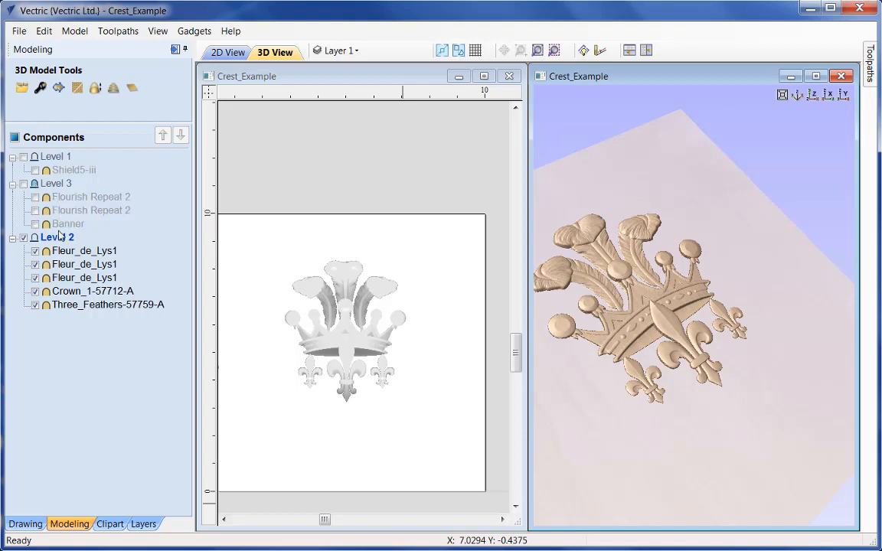
pyautogui.click(23, 185)
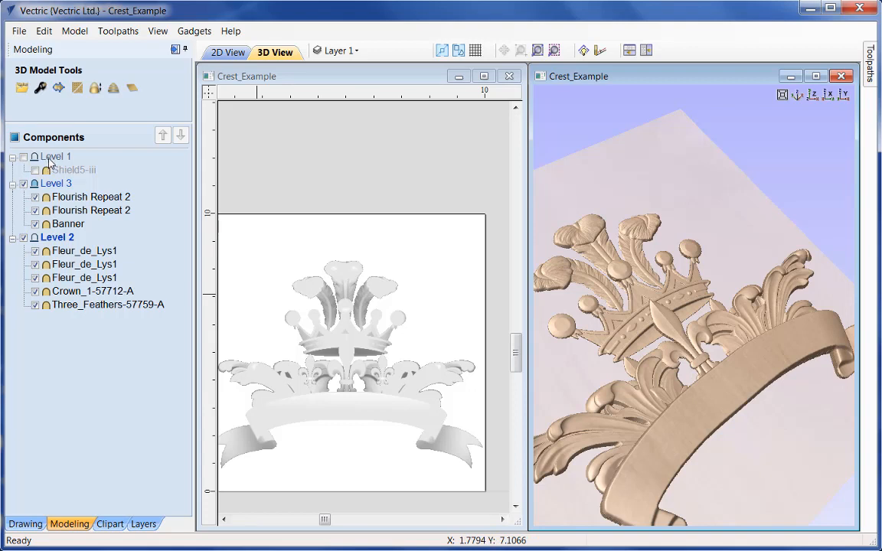
pyautogui.moveTo(49, 162)
pyautogui.click(24, 158)
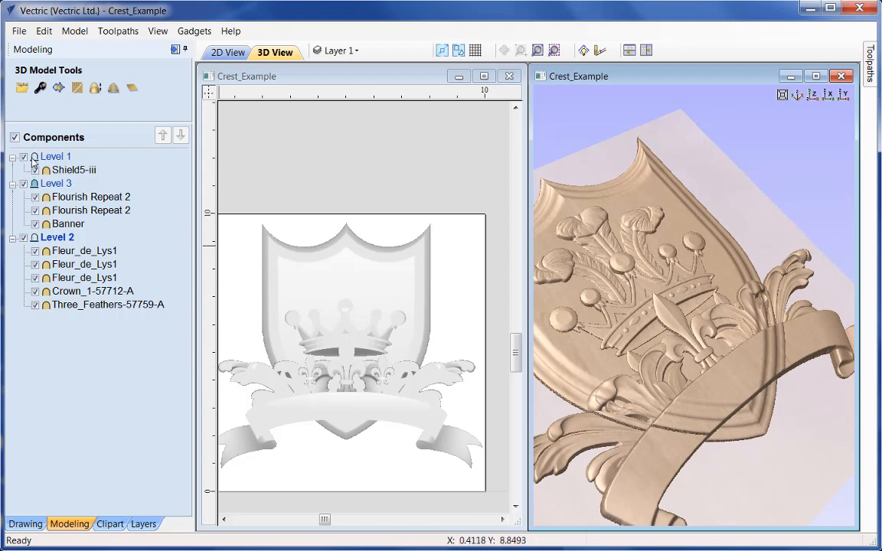
# Step: Move Level 1 back to the bottom of the component tree, below Level 2
pyautogui.moveTo(33, 162); pyautogui.dragTo(66, 251)
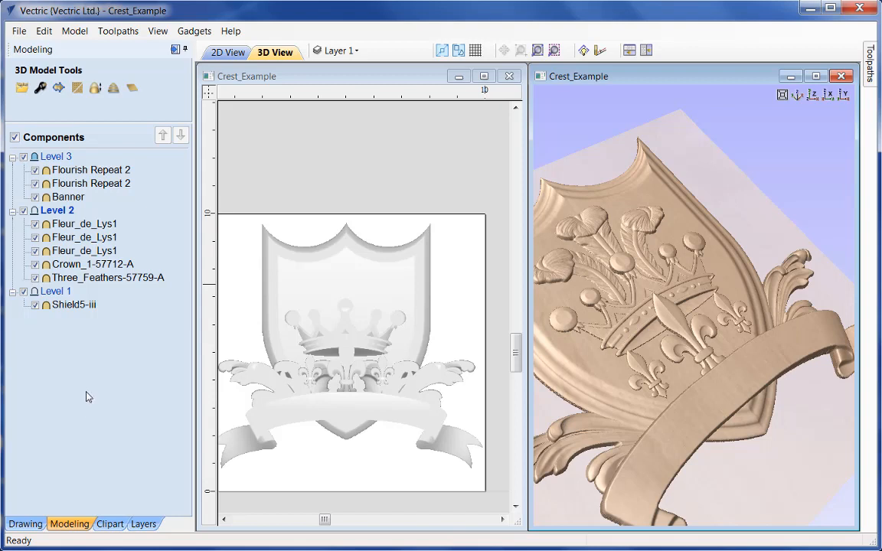
# Step: Set the combine mode of Level 2 to Subtract
pyautogui.moveTo(51, 212)
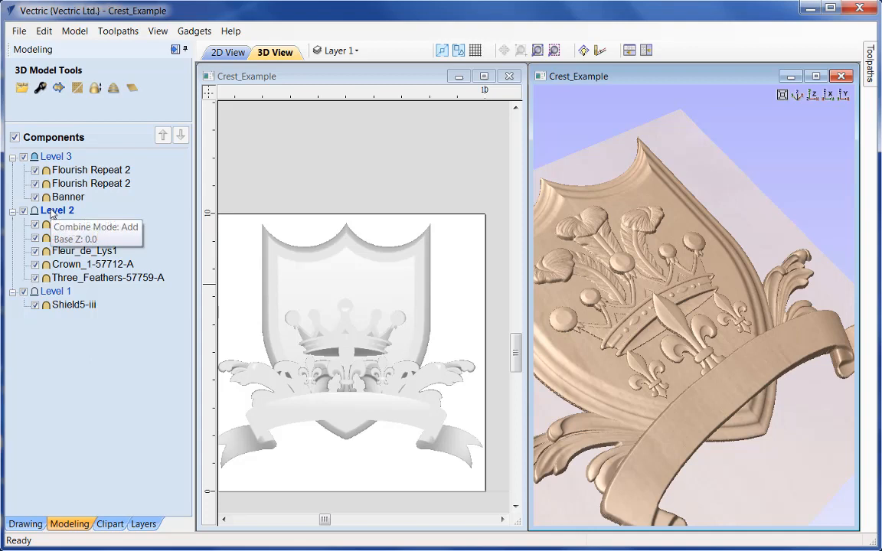
pyautogui.rightClick(51, 212)
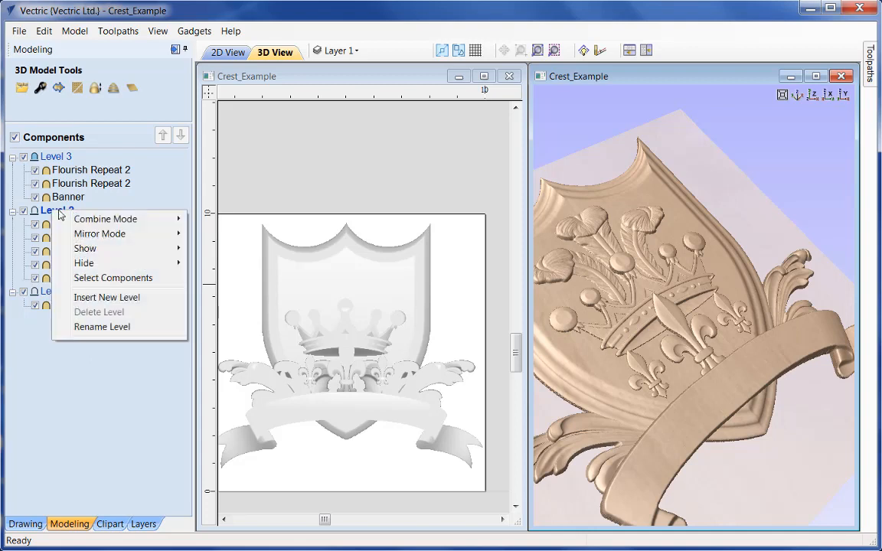
pyautogui.moveTo(76, 222)
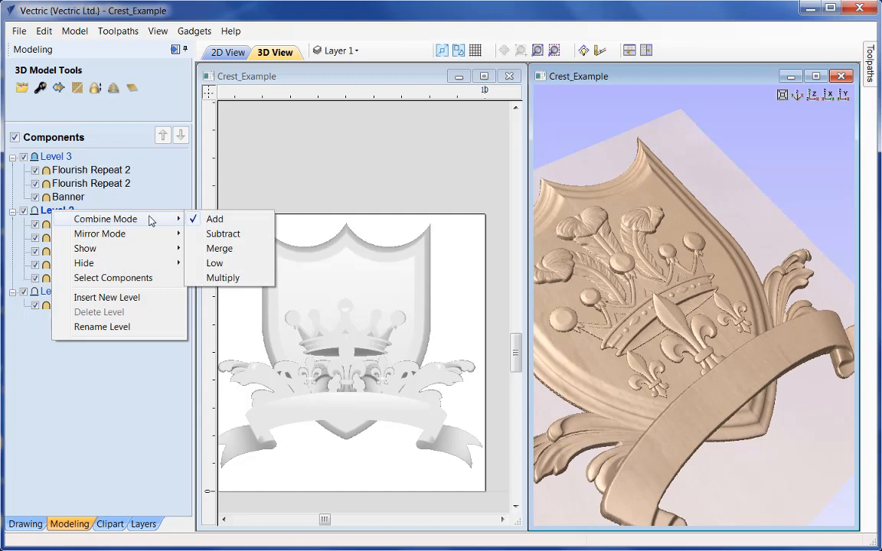
pyautogui.click(213, 235)
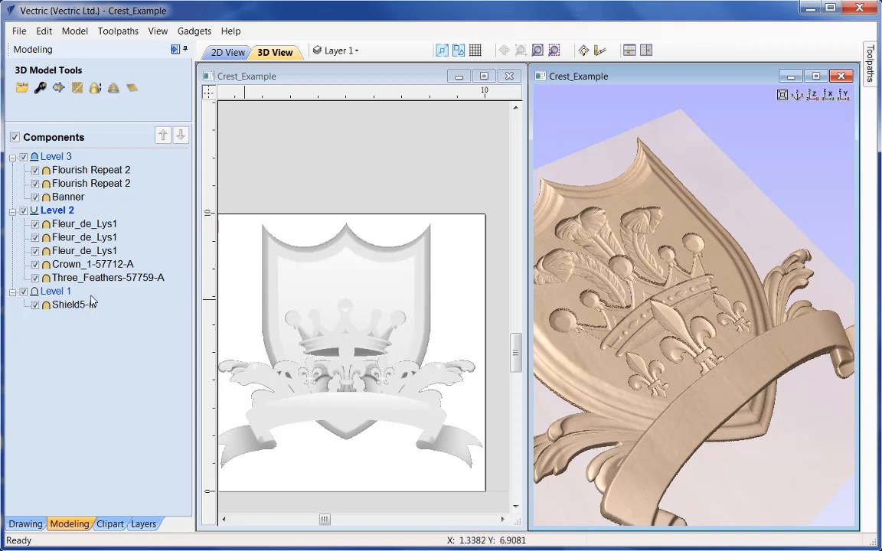
# Step: Set the combine mode of Level 2 back to Add
pyautogui.rightClick(47, 213)
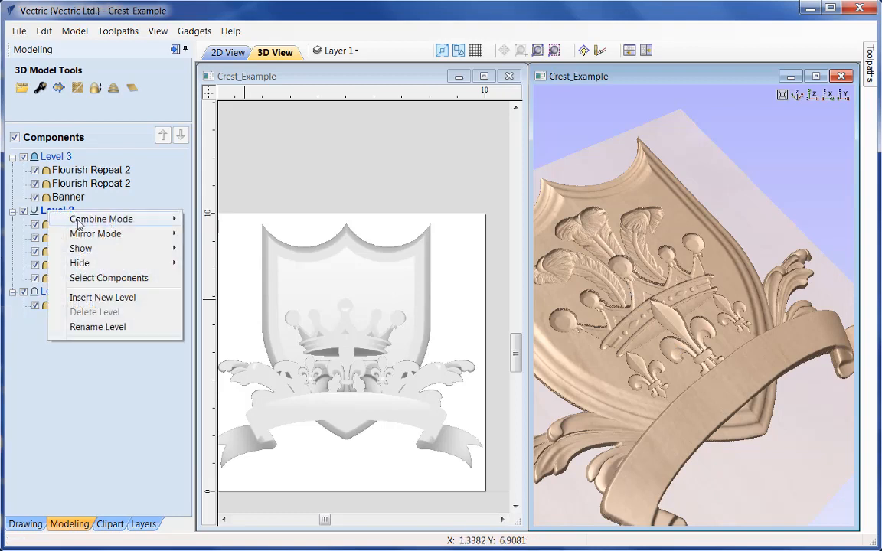
pyautogui.moveTo(153, 220)
pyautogui.click(205, 220)
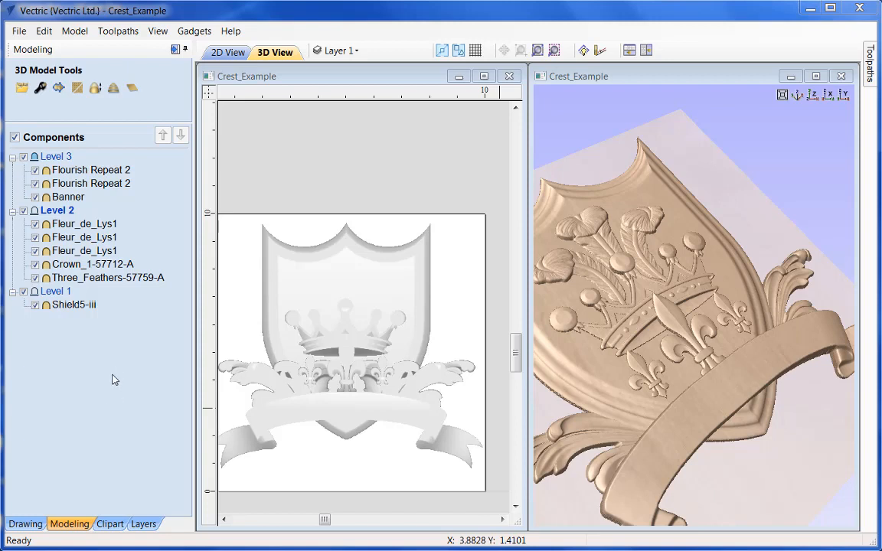
# Step: Group the five Level 2 components: the three Fleur_de_Lys1, the crown and the three feathers
pyautogui.click(88, 278)
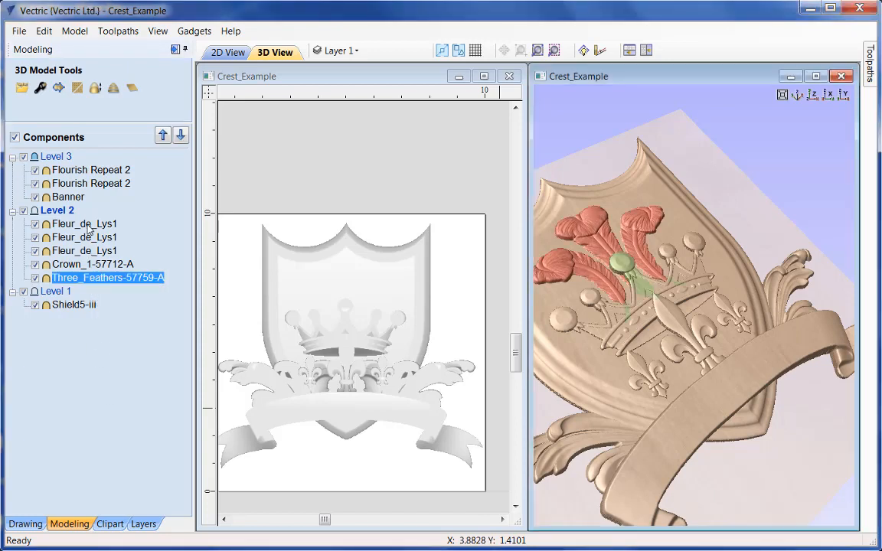
pyautogui.keyDown('shift'); pyautogui.click(88, 226); pyautogui.keyUp('shift')
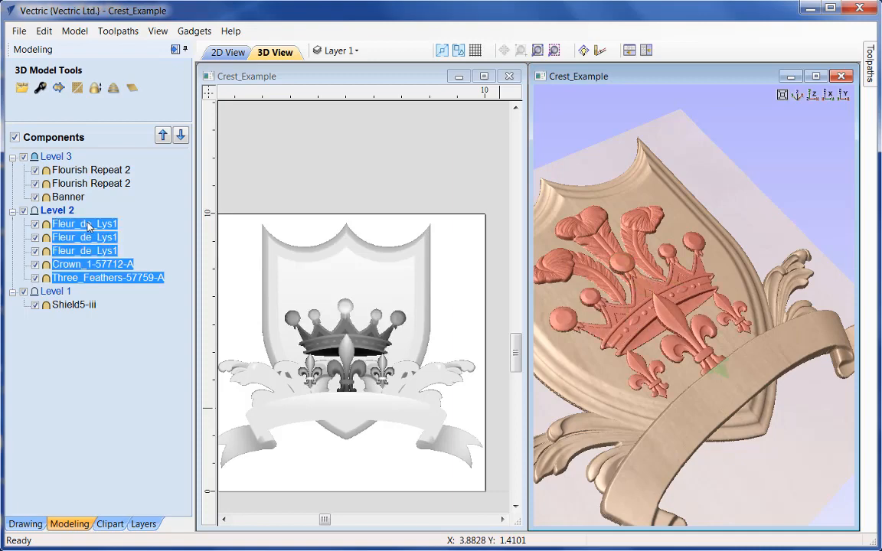
pyautogui.rightClick(88, 224)
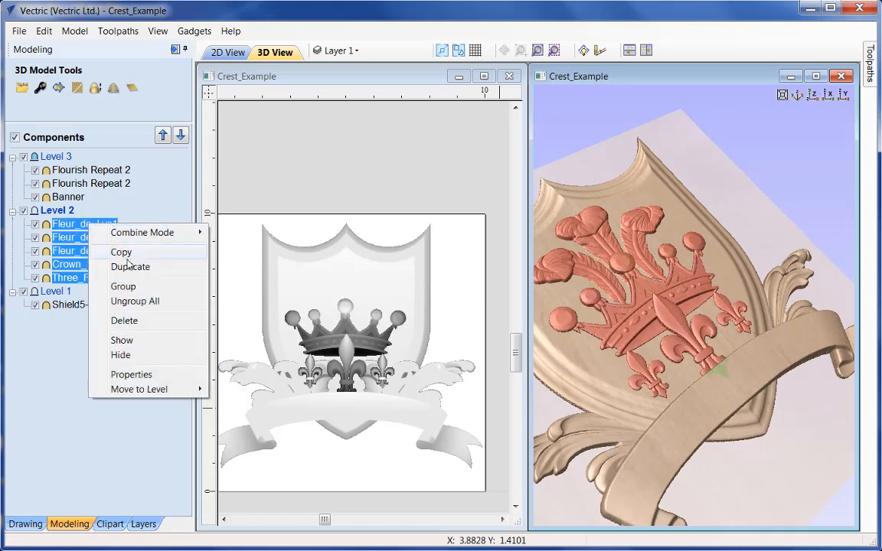
pyautogui.click(123, 286)
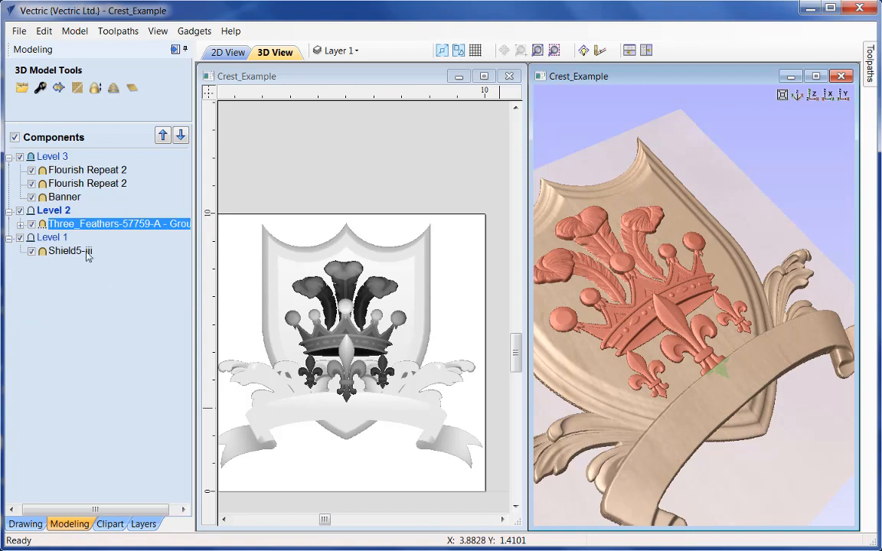
# Step: Rename the Level 2 component group as Decoration
pyautogui.moveTo(29, 229)
pyautogui.rightClick(74, 229)
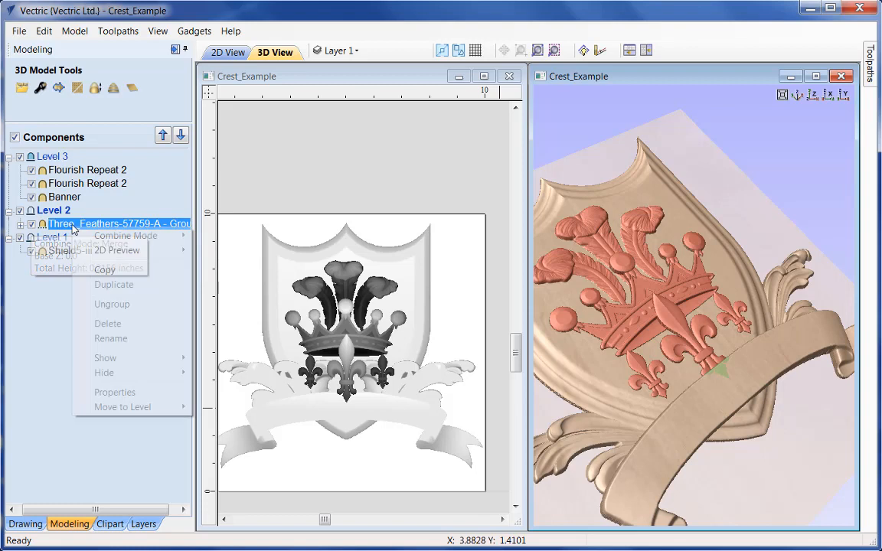
pyautogui.click(111, 340)
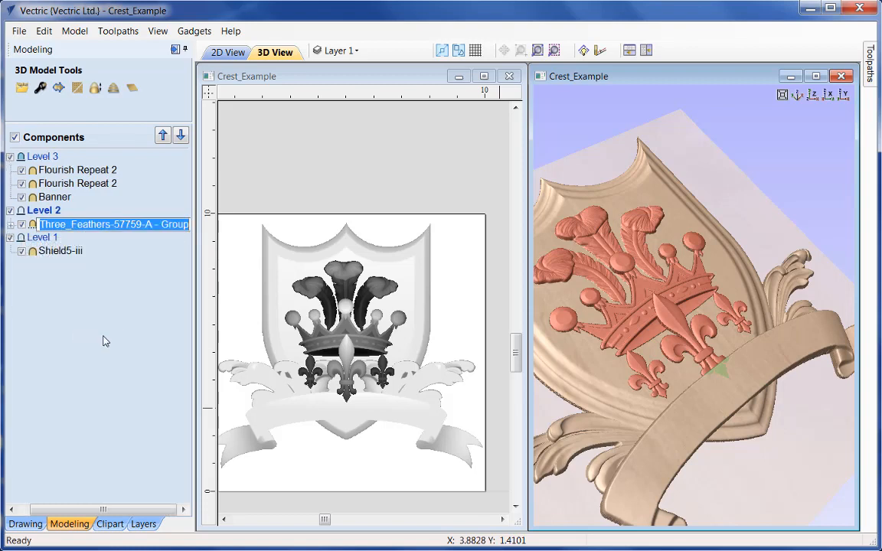
pyautogui.write('Dec')
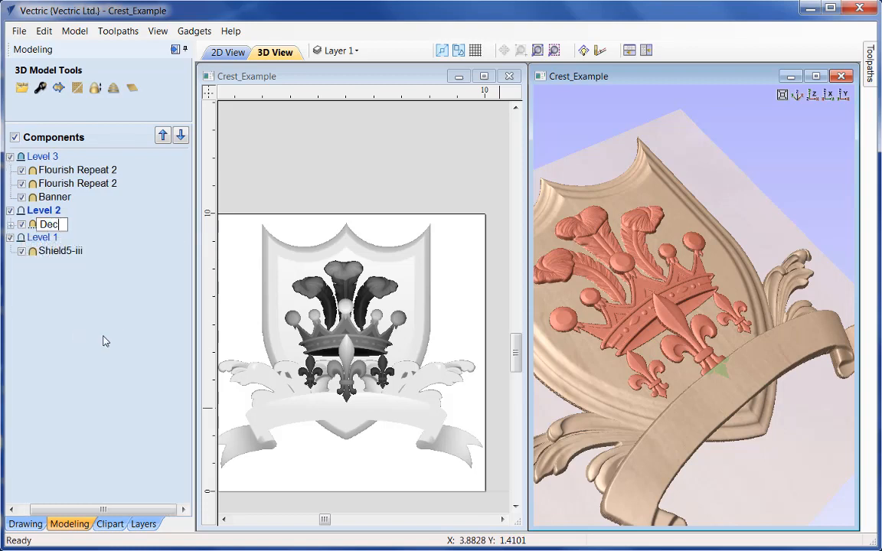
pyautogui.write('oration')
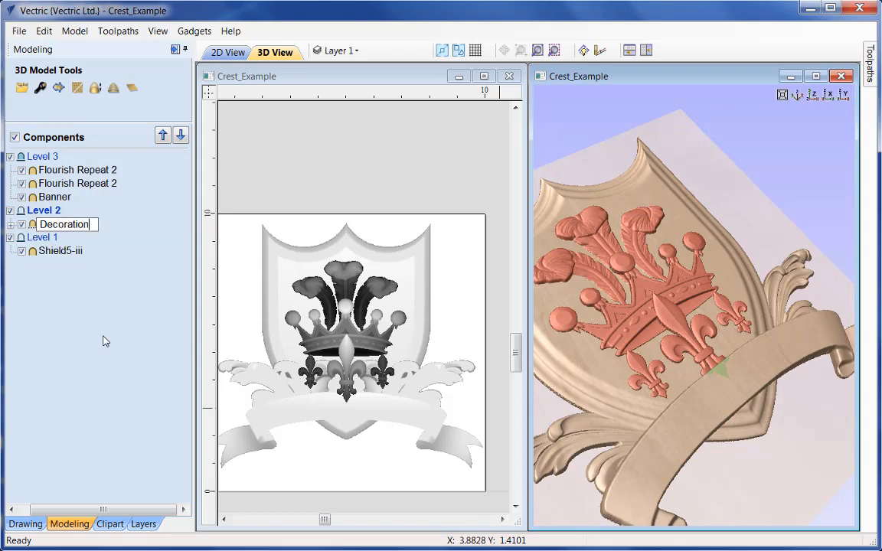
pyautogui.press('Return')
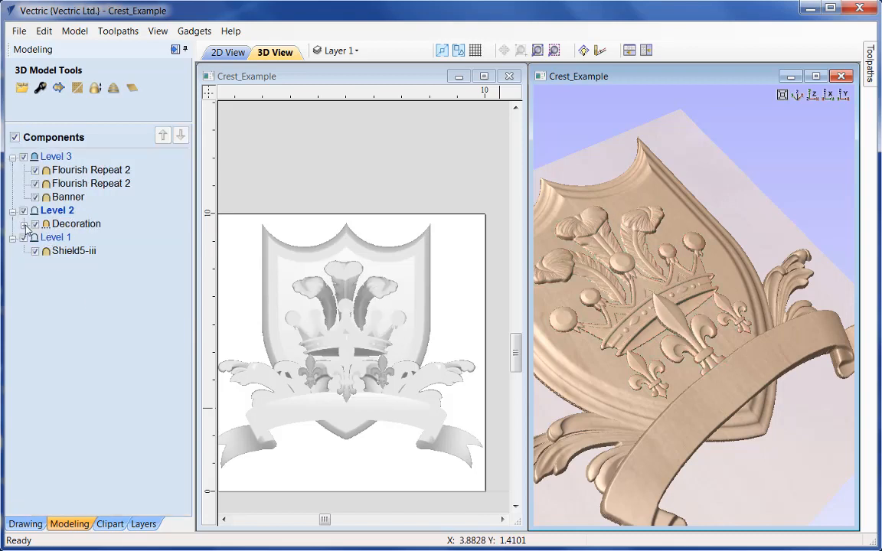
# Step: Expand the Decoration group to view its member components and collapse it again
pyautogui.click(23, 224)
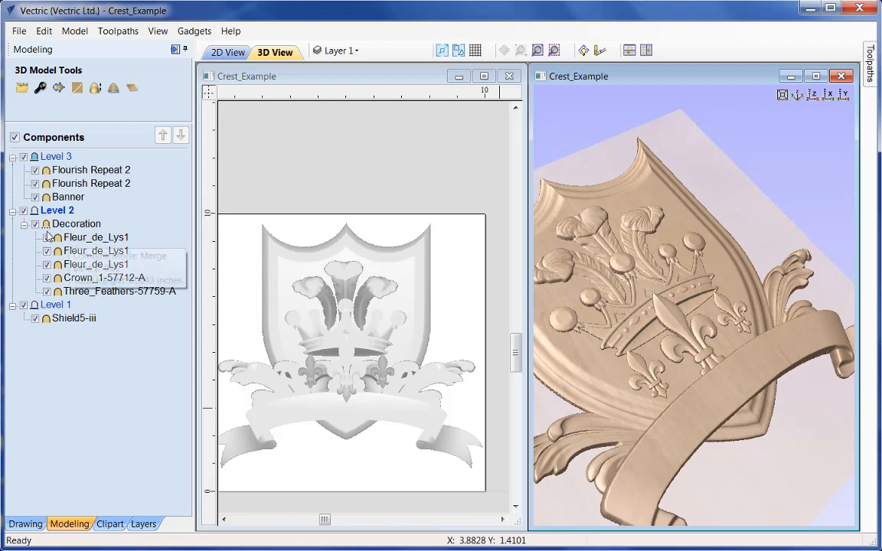
pyautogui.click(24, 223)
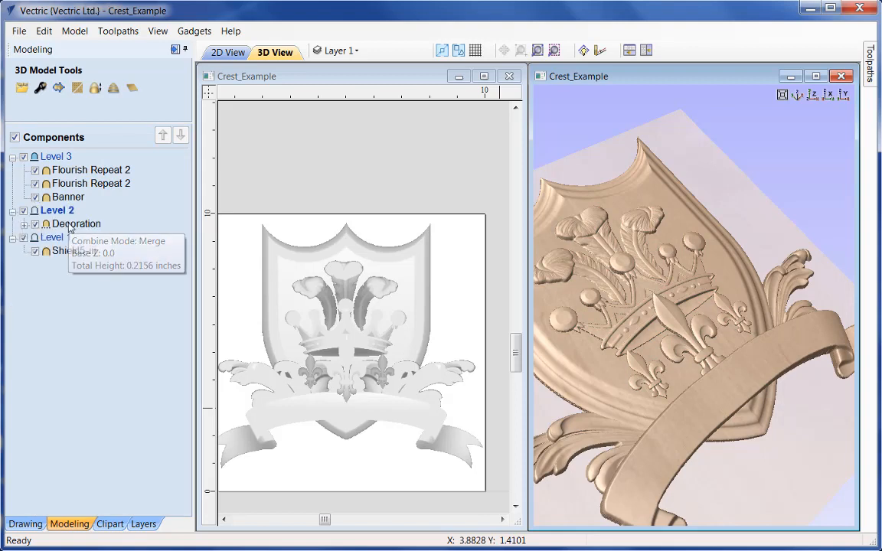
# Step: Try moving the Decoration group about 1 inch to the right in the 2D view, and undo the move
pyautogui.click(70, 224)
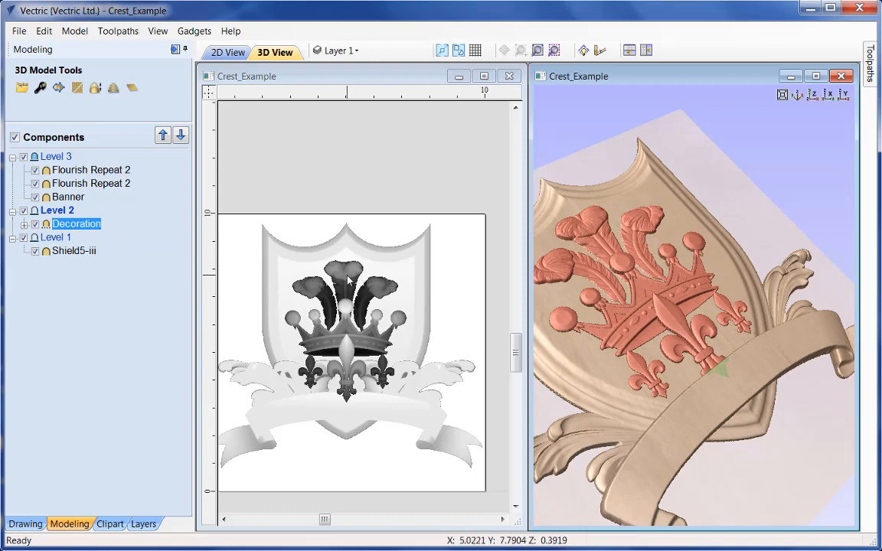
pyautogui.click(349, 282)
pyautogui.click(349, 278)
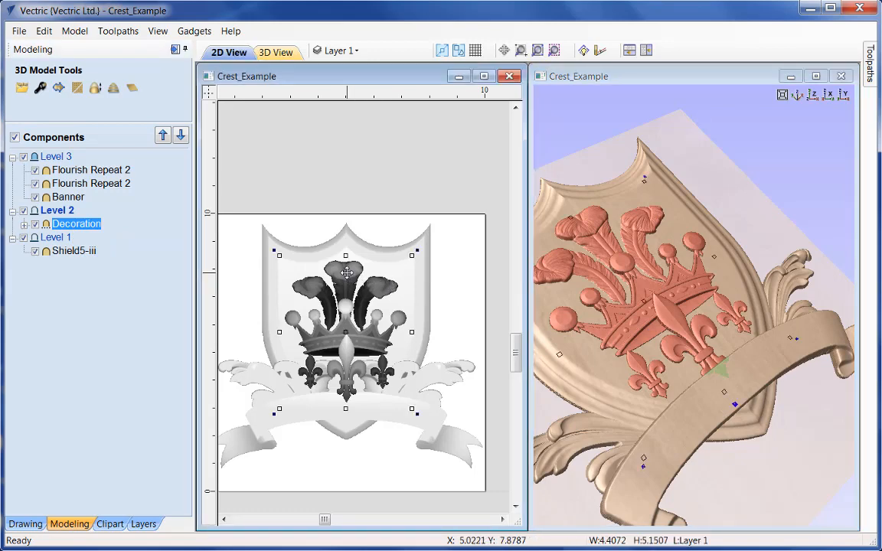
pyautogui.moveTo(349, 276); pyautogui.dragTo(377, 275)
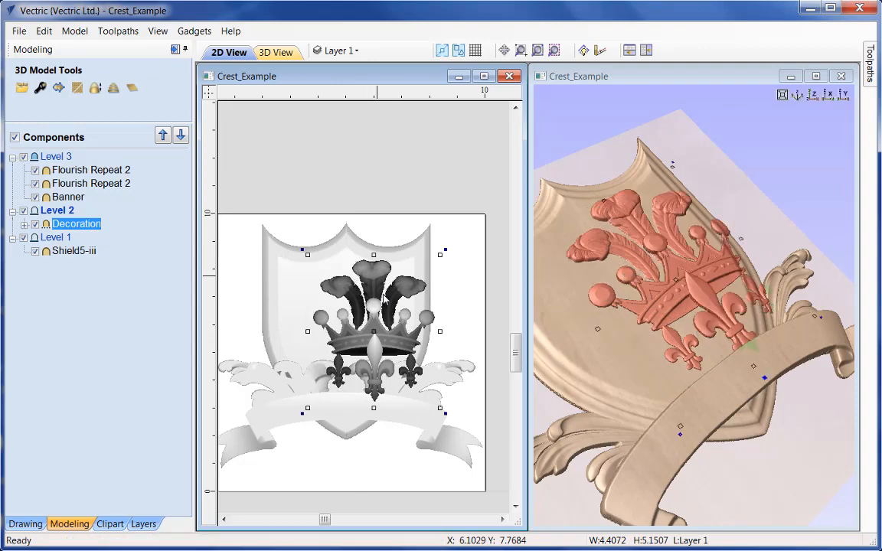
pyautogui.hotkey('ctrl', 'z')
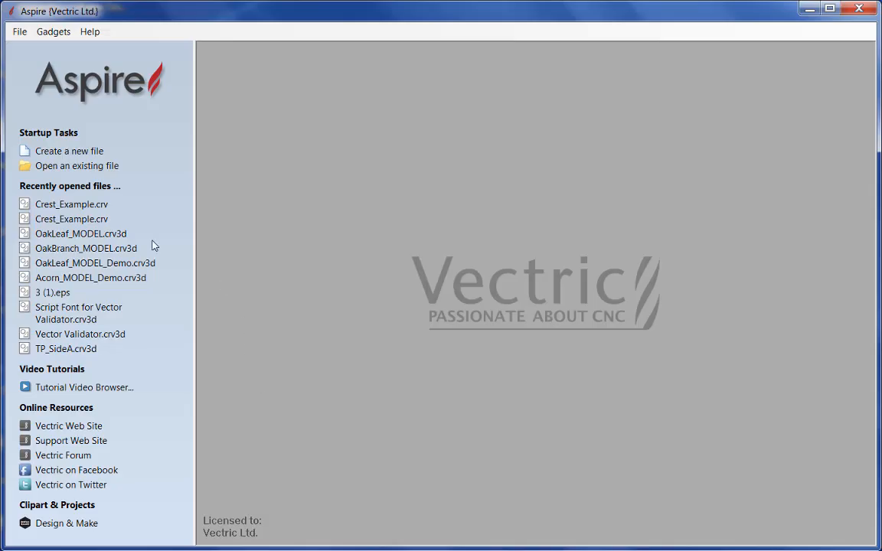
# Step: Switch to Aspire and open the existing file Crest_Example.crv from the CompTreeGuide_FILES folder
pyautogui.click(38, 167)
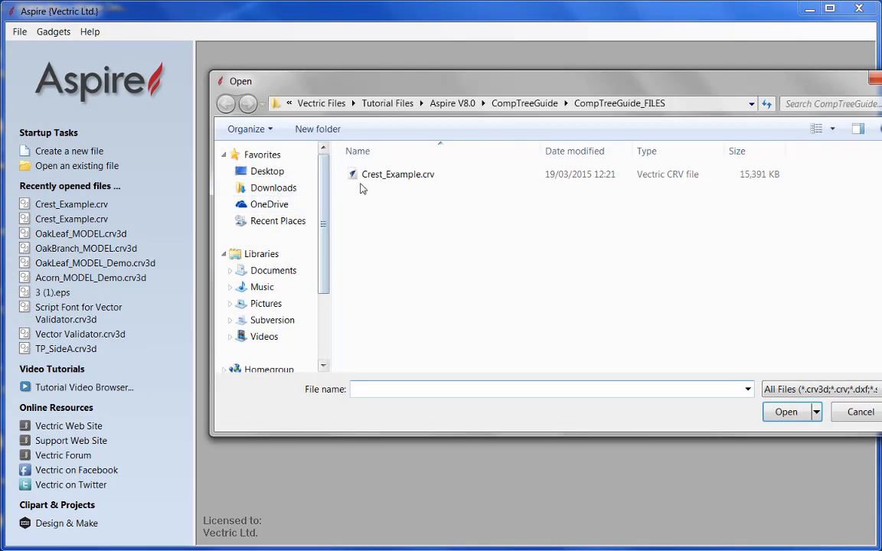
pyautogui.click(399, 174)
pyautogui.click(788, 413)
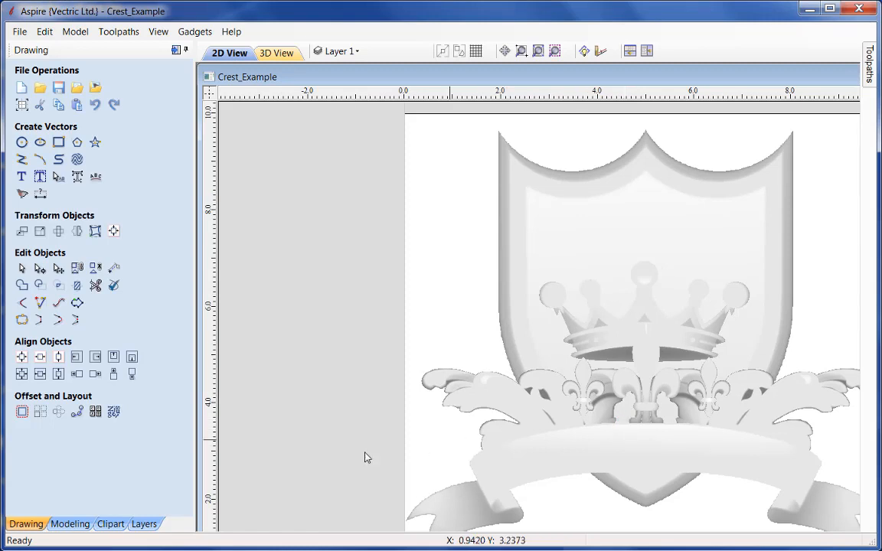
# Step: Display the modeling tools with the component tree and select the uppermost Flourish Repeat 2 component in Level 3
pyautogui.click(81, 526)
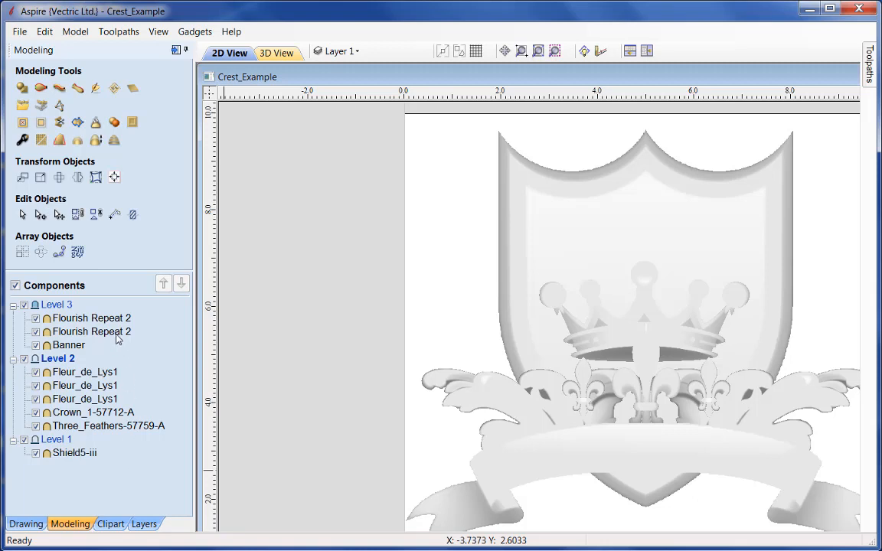
pyautogui.moveTo(113, 321)
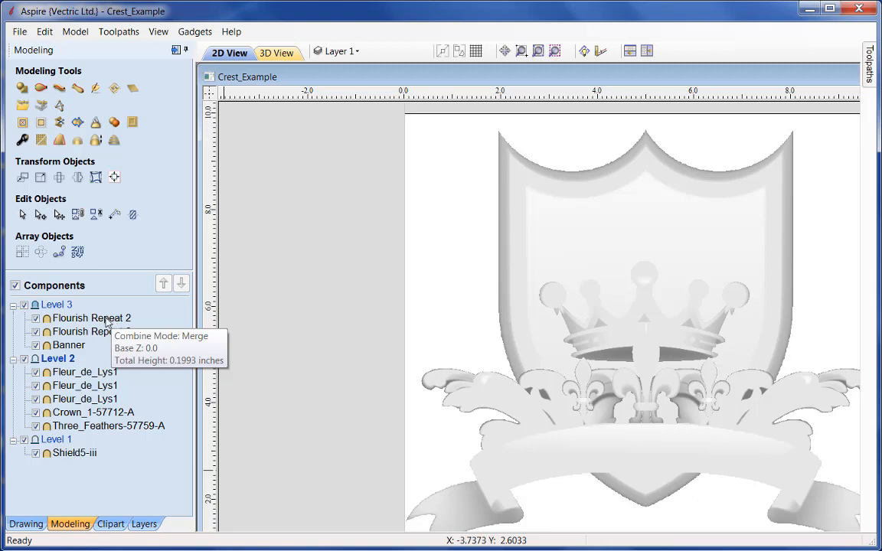
pyautogui.click(108, 318)
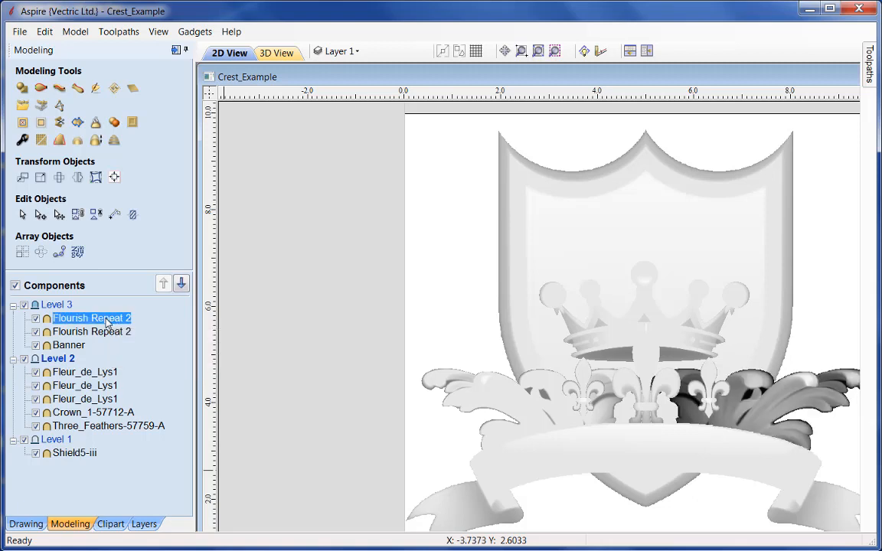
# Step: Start exporting the selected Flourish Repeat 2 component as 3D clipart and cancel without saving
pyautogui.rightClick(107, 323)
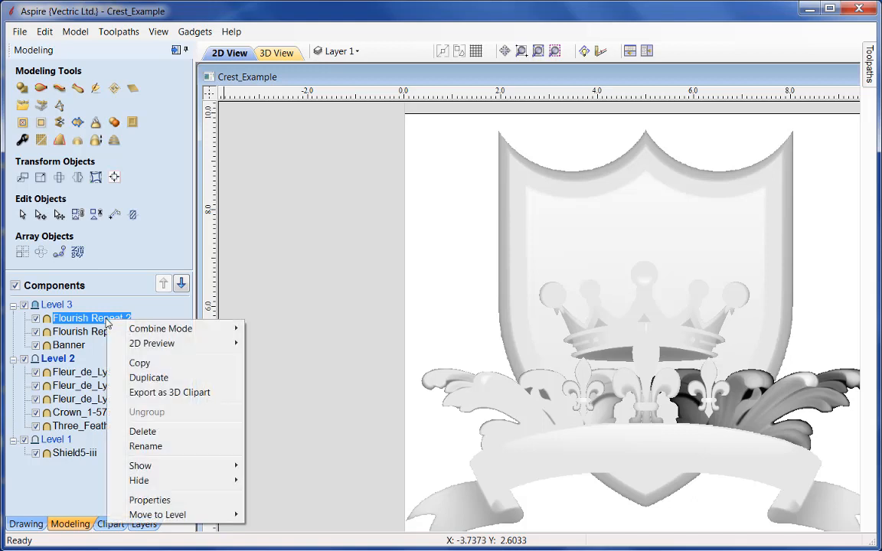
pyautogui.click(171, 393)
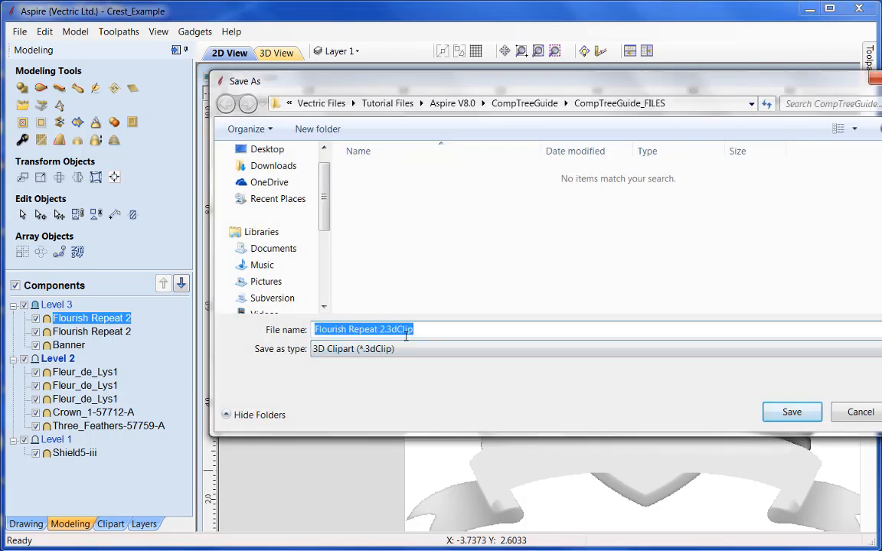
pyautogui.click(858, 412)
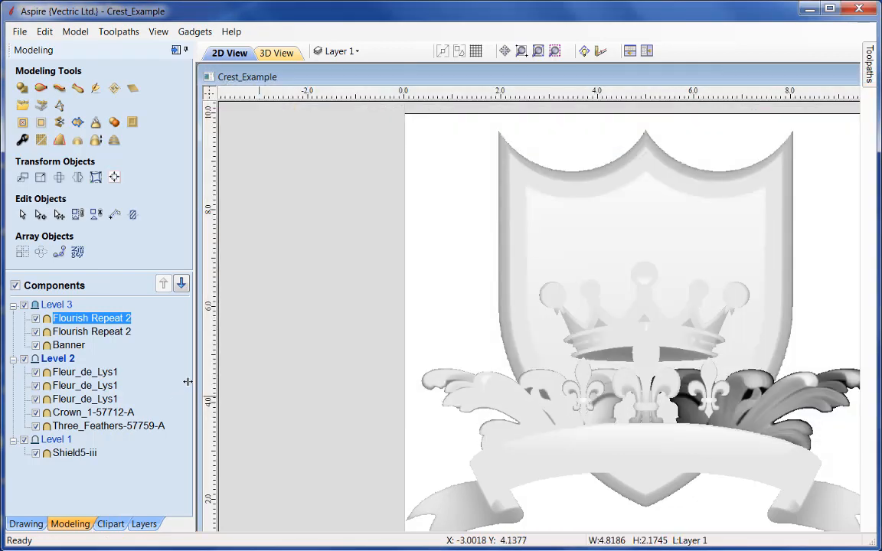
# Step: Export the whole of Level 3 as the 3D clipart file Level 3.3dClip in the CompTreeGuide_FILES folder
pyautogui.click(56, 306)
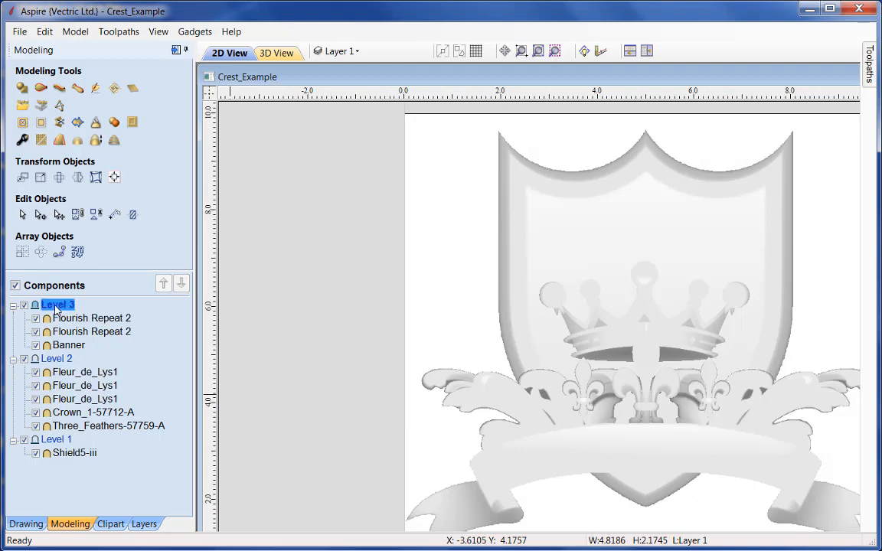
pyautogui.rightClick(57, 307)
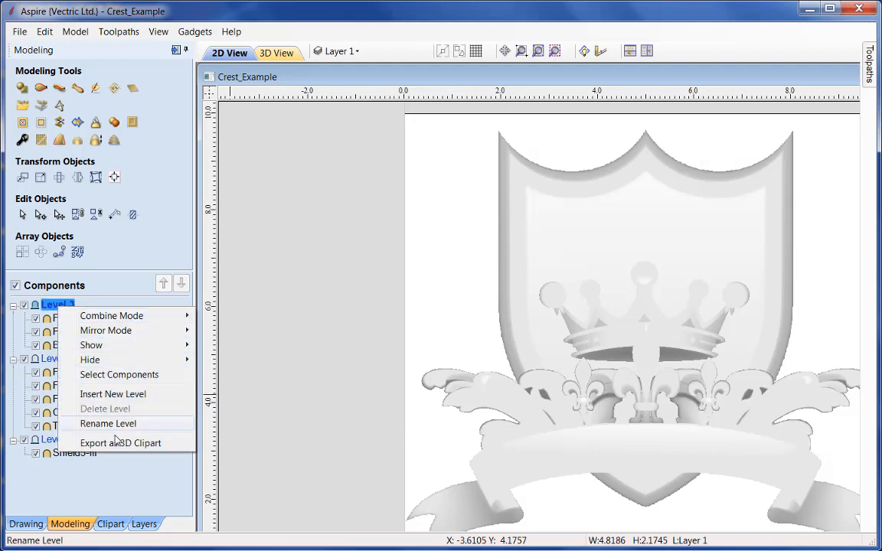
pyautogui.click(264, 445)
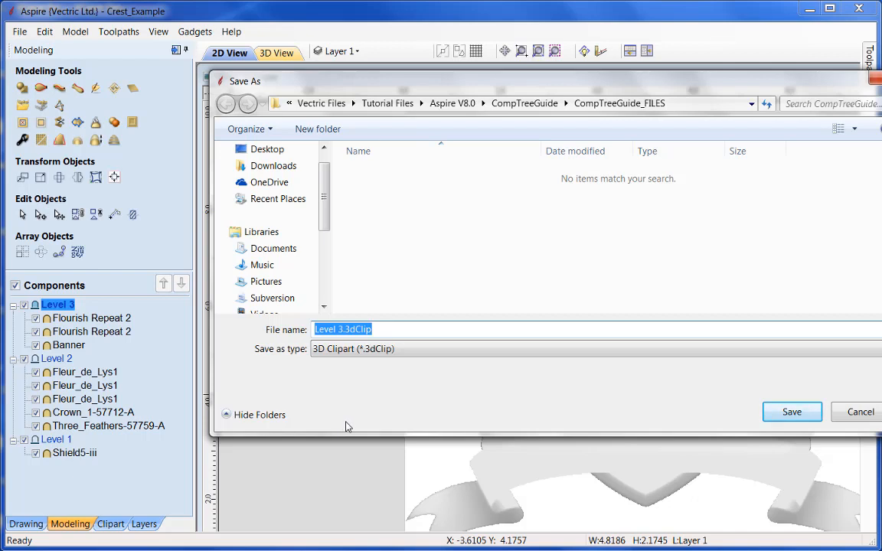
pyautogui.press('Return')
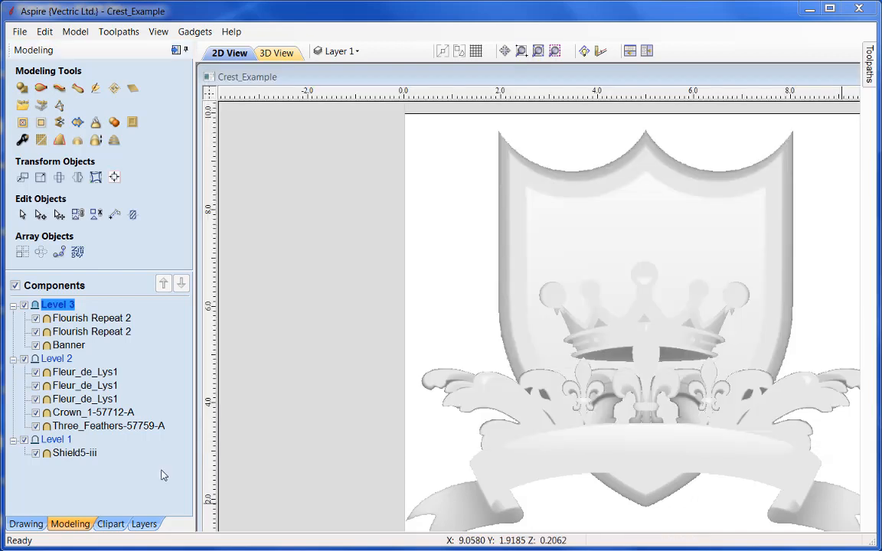